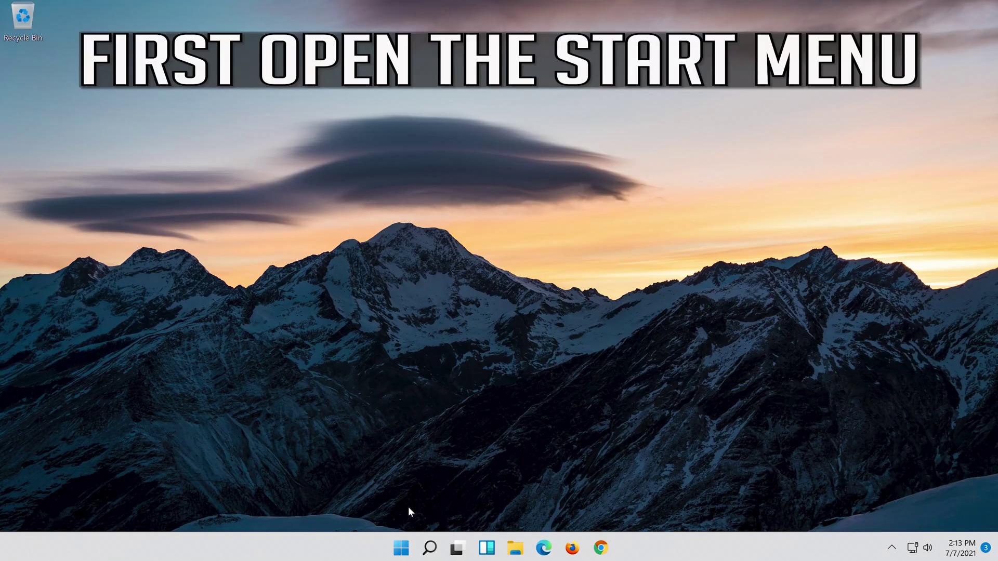
# - Search Windows for 'settings' and launch the Settings app from Best match
pyautogui.click(439, 552)
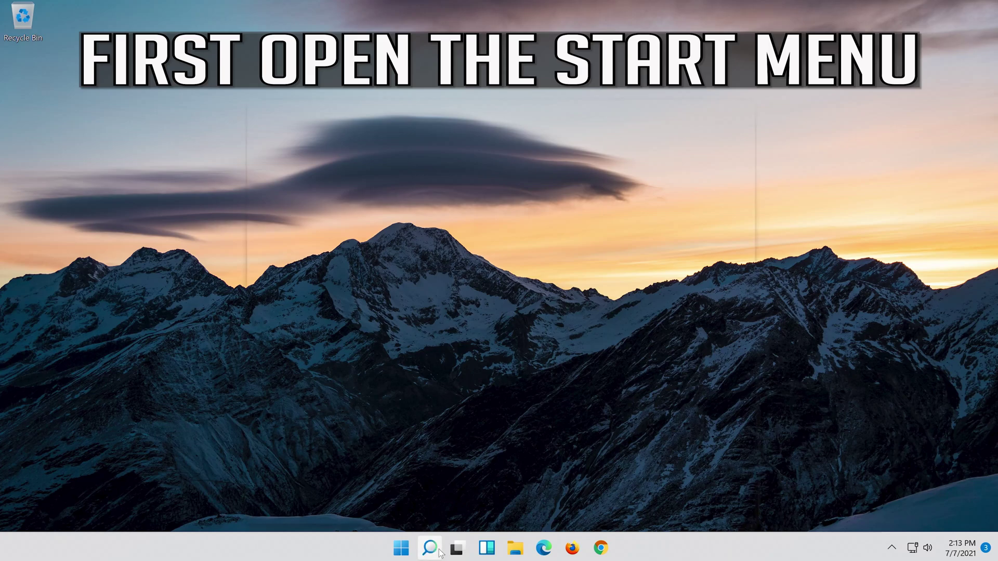
pyautogui.write('settings')
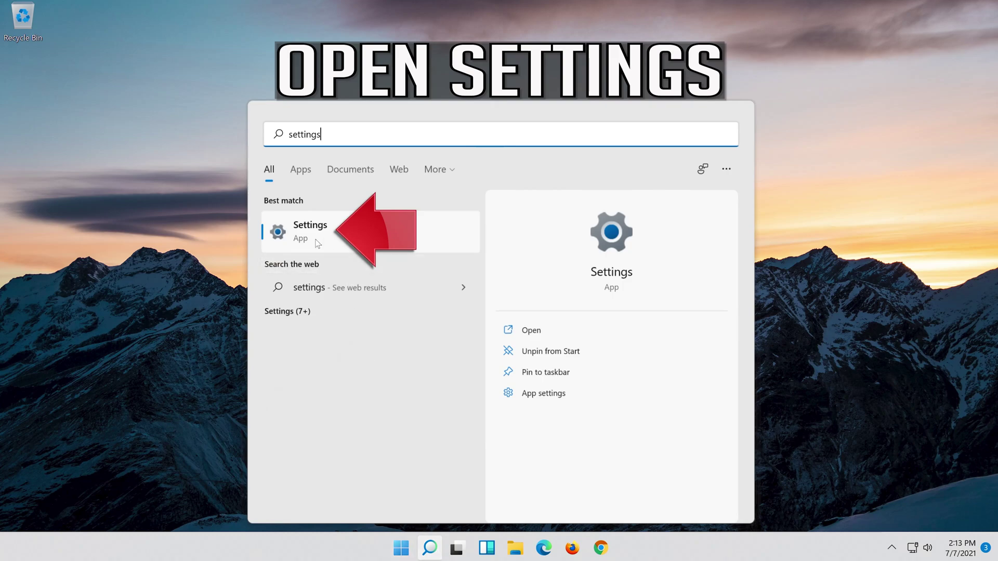
pyautogui.click(356, 239)
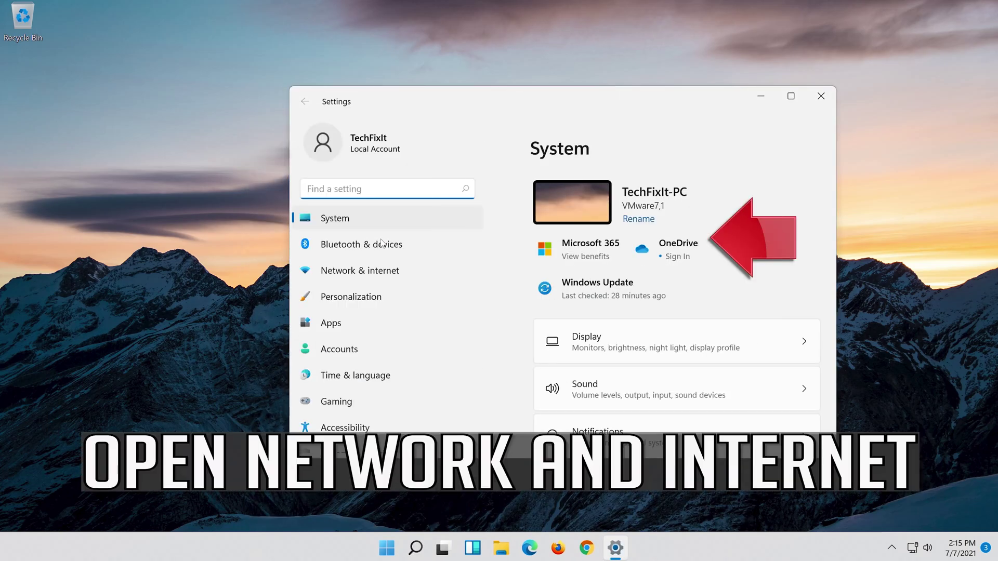
# - Go to Network & internet > Advanced network settings and scroll down to More settings
pyautogui.click(385, 270)
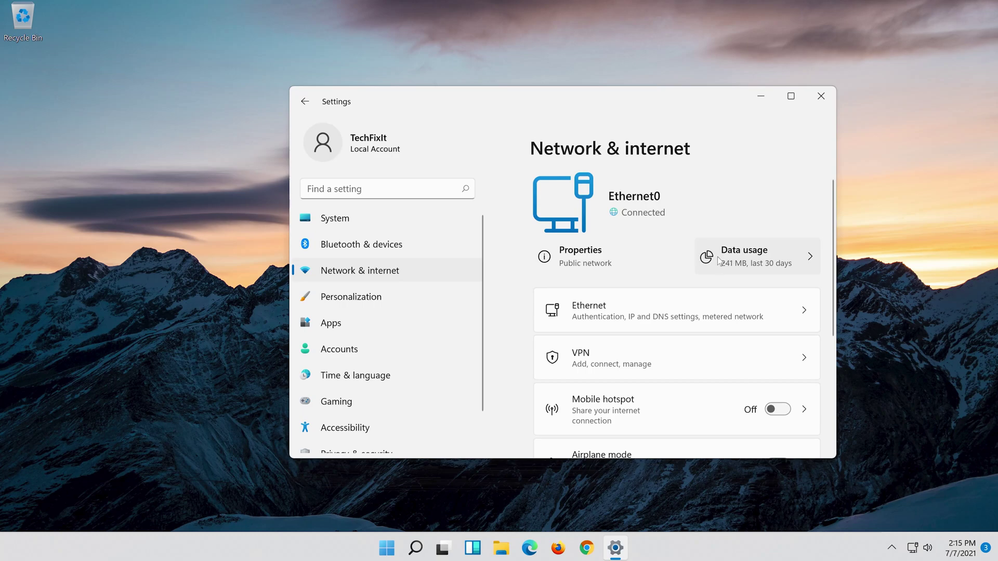
pyautogui.scroll(-4, 715, 262)
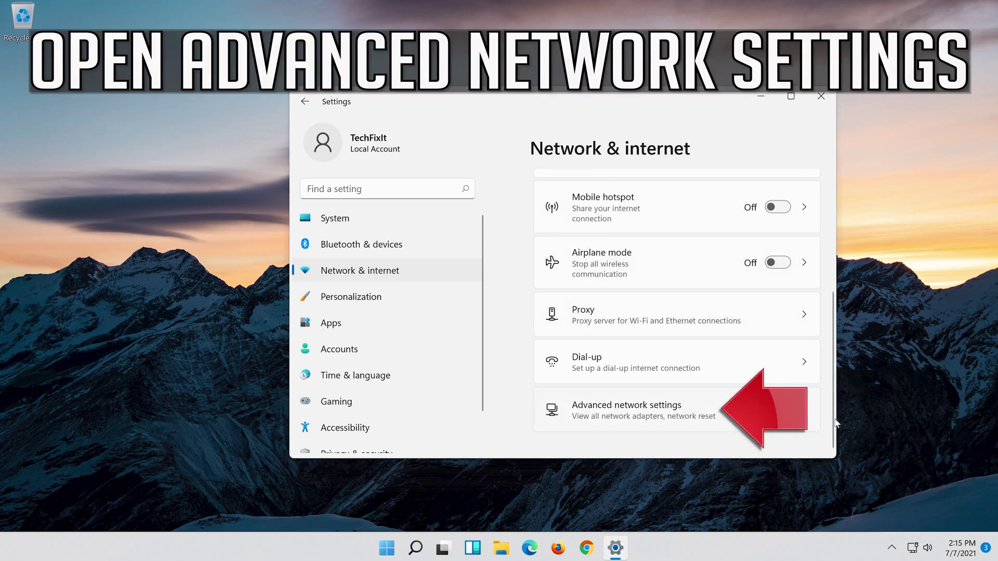
pyautogui.click(612, 416)
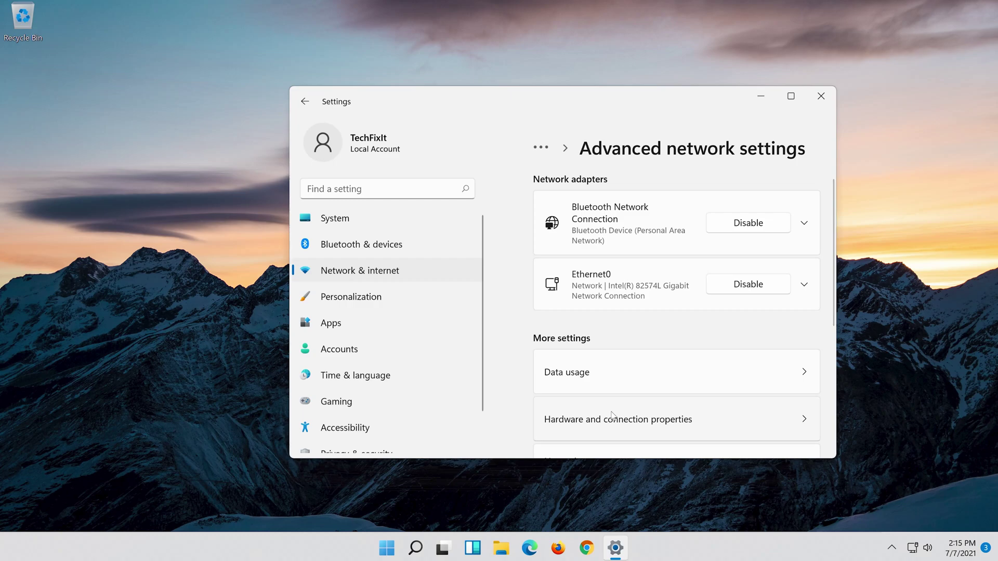
pyautogui.scroll(-3, 612, 415)
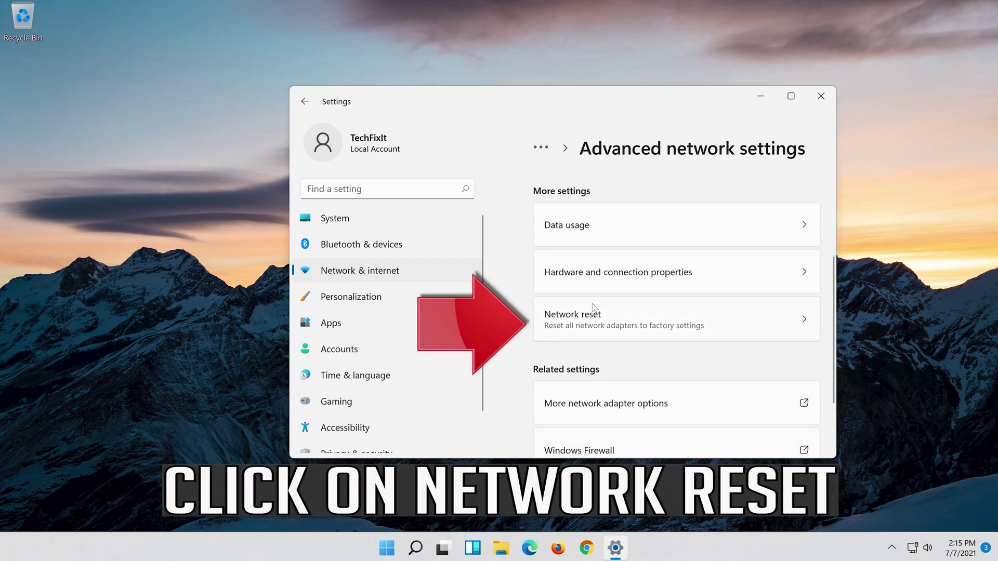
# - Run Network reset with Reset now, confirm it, and close the notice and Settings
pyautogui.click(686, 318)
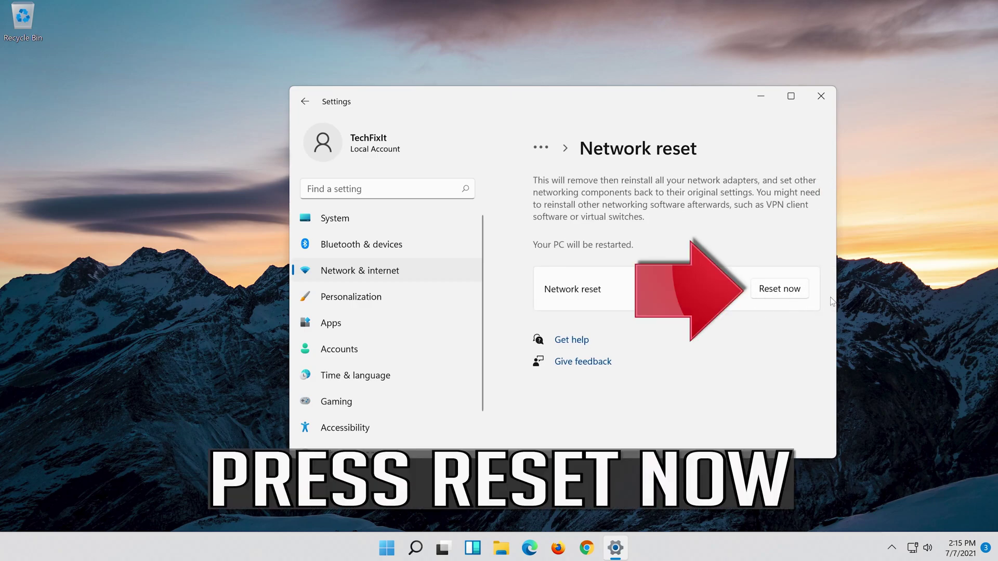
pyautogui.click(786, 288)
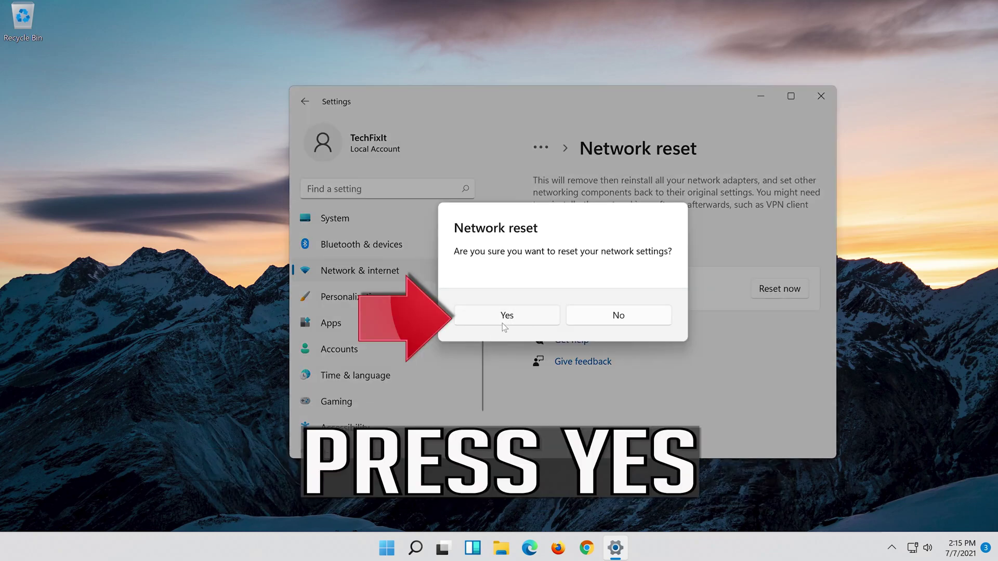
pyautogui.click(517, 319)
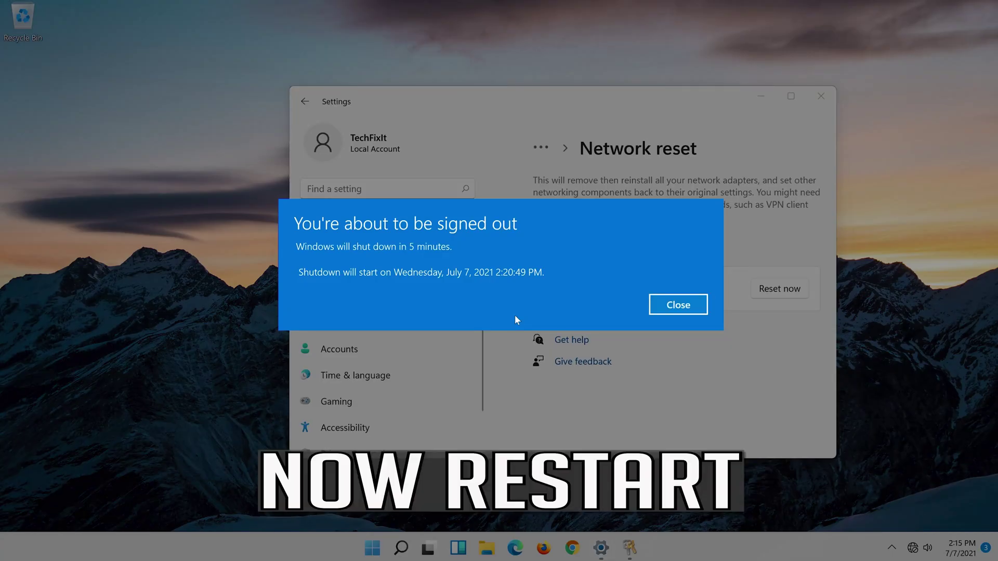
pyautogui.click(677, 311)
pyautogui.click(821, 95)
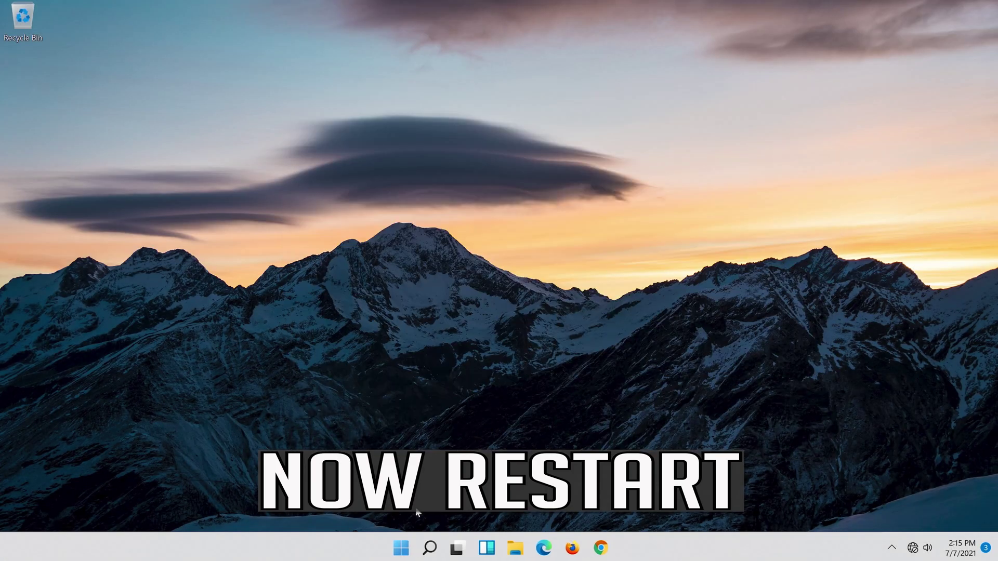
# - Restart the PC from the Start menu's Power options
pyautogui.click(391, 556)
pyautogui.click(668, 505)
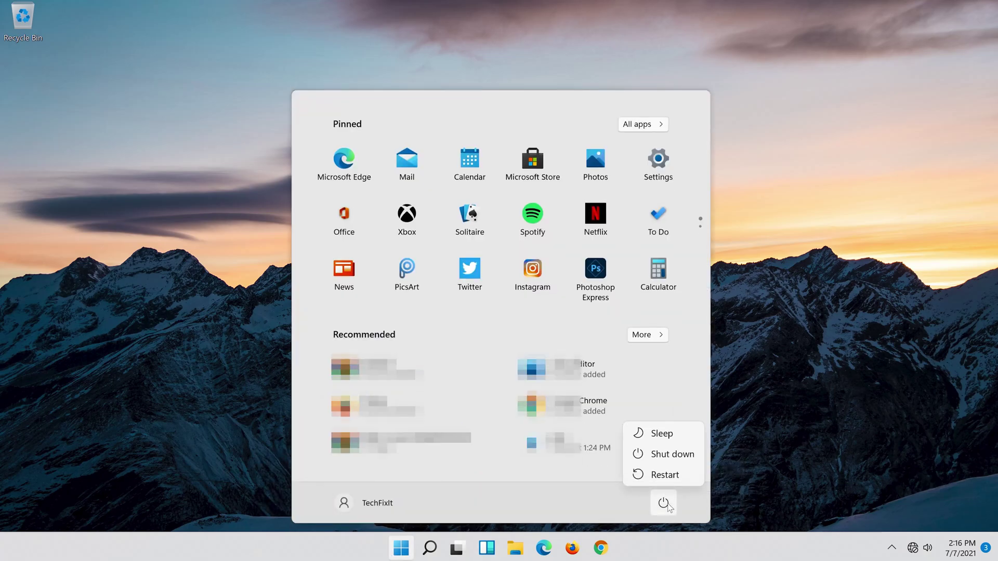
pyautogui.click(670, 475)
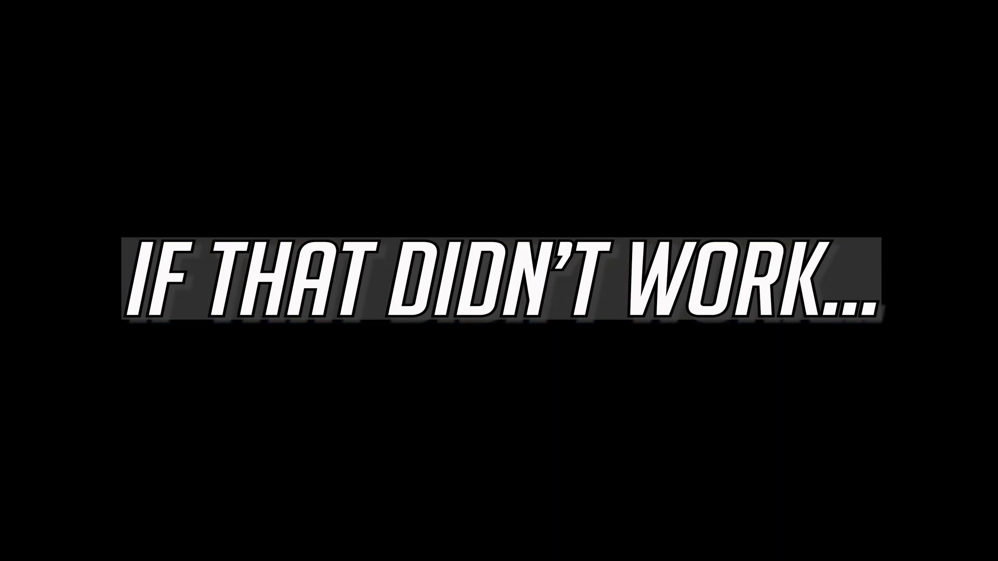
# - Run Command Prompt as administrator from a 'cmd' search, approving User Account Control
pyautogui.click(429, 549)
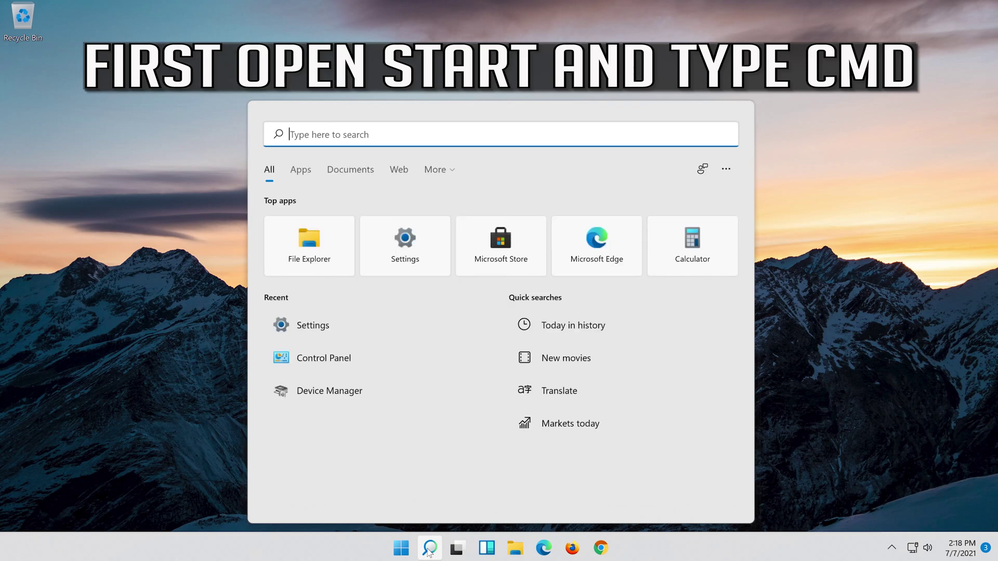
pyautogui.write('cmd')
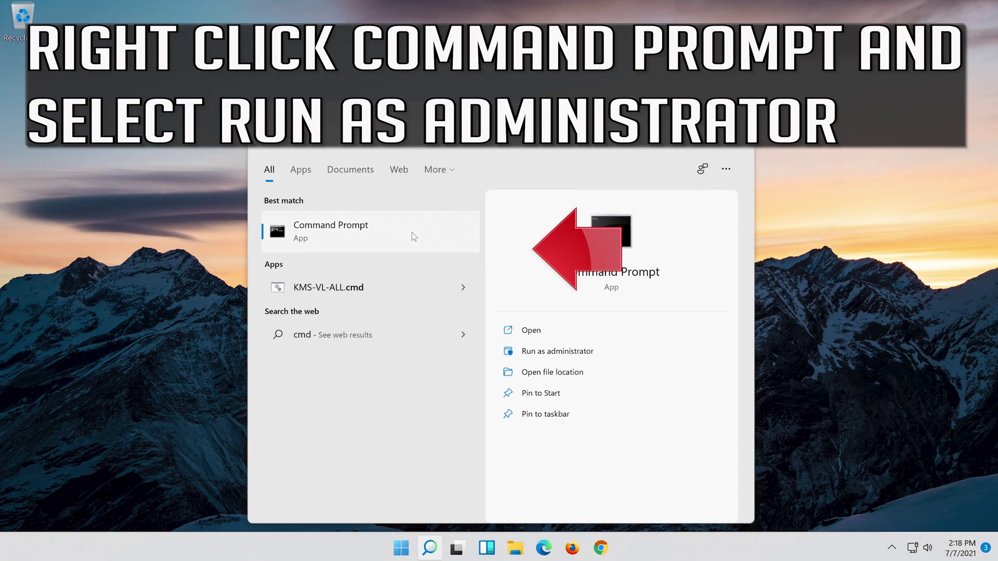
pyautogui.rightClick(412, 232)
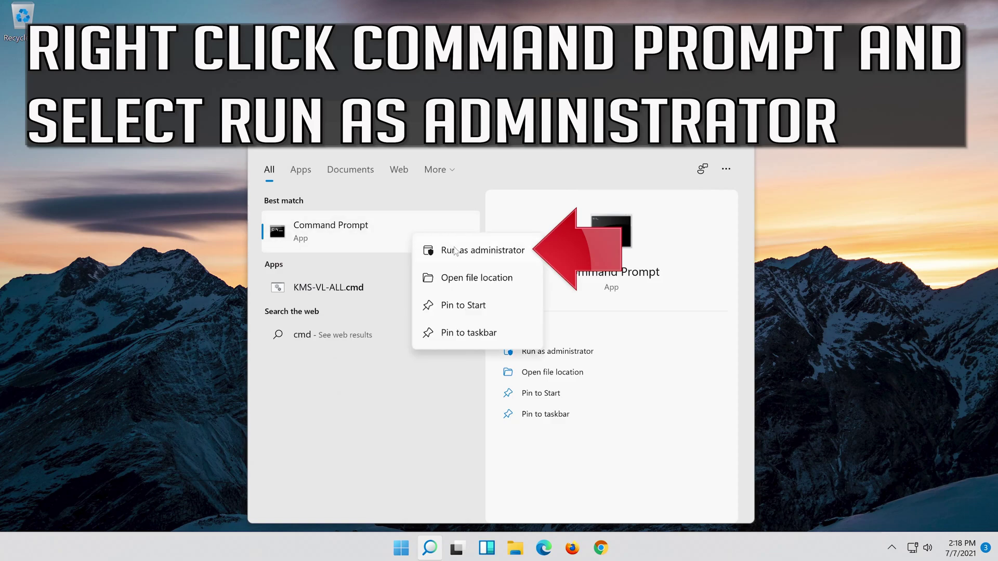
pyautogui.click(493, 251)
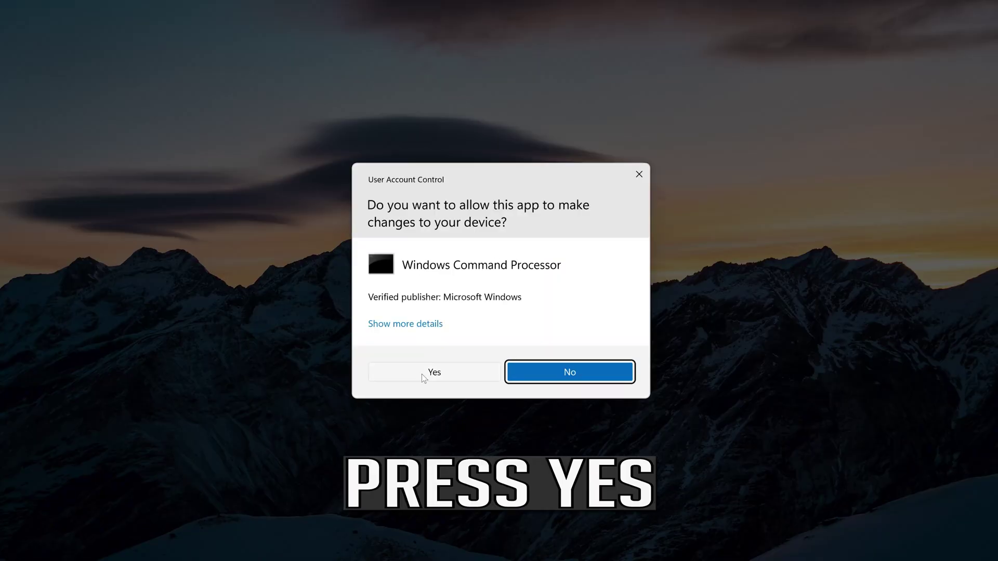
pyautogui.click(445, 371)
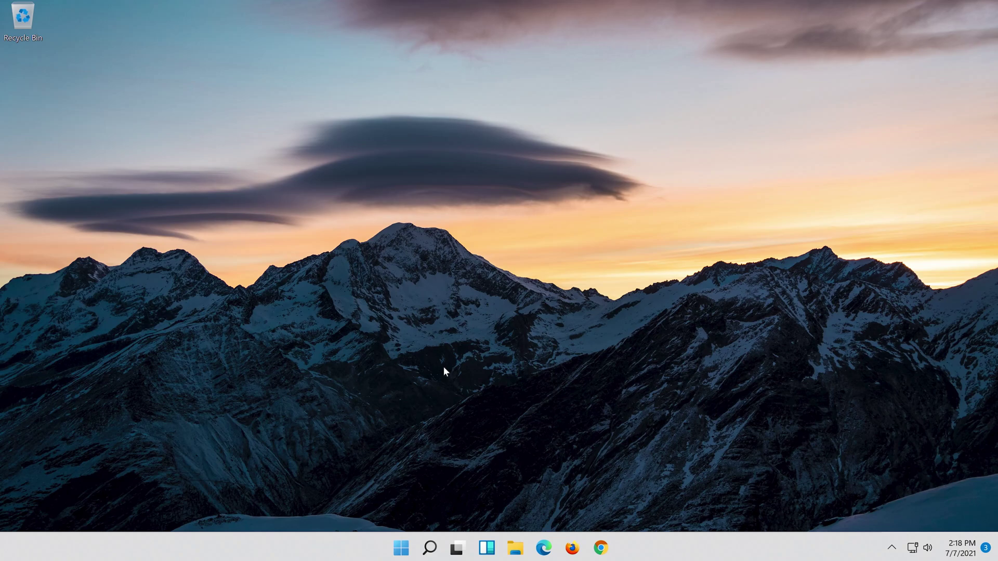
# - Run 'netsh int ip reset c:\resetlog.txt' and the Winsock reset, then enter 'ipconfig /flushdns'
pyautogui.write('n')
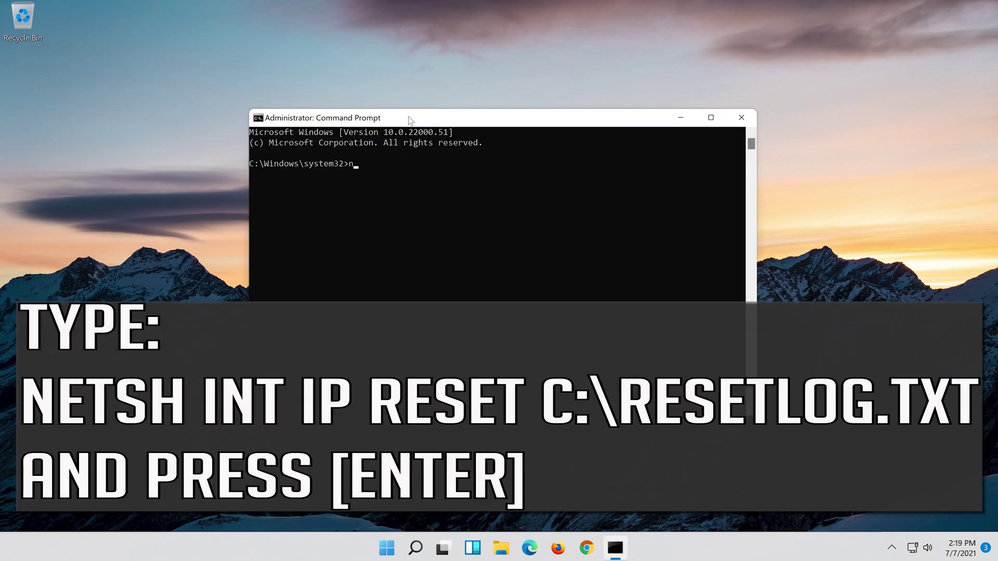
pyautogui.write('etsh int ip reset c:\\resetlog.txt')
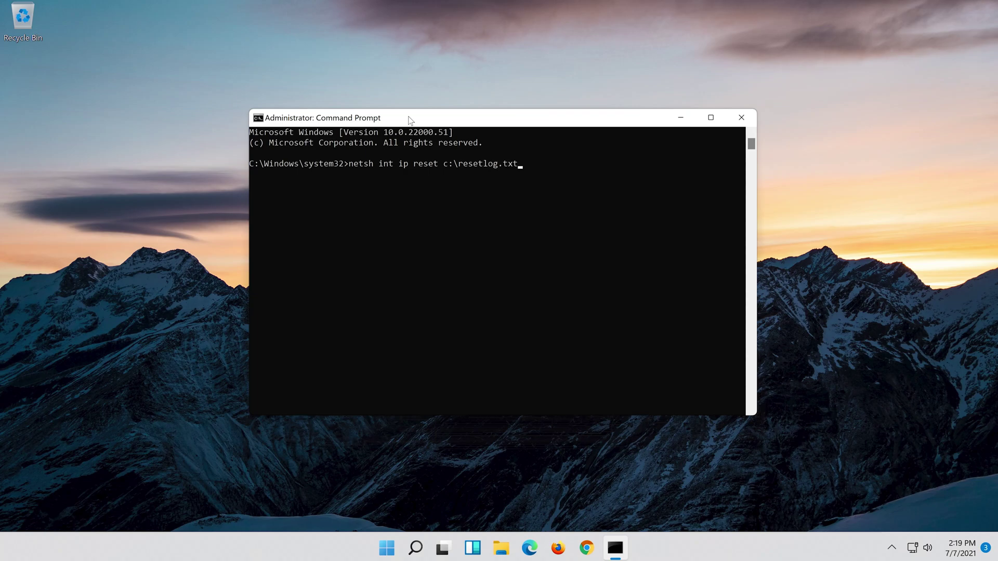
pyautogui.press('Return')
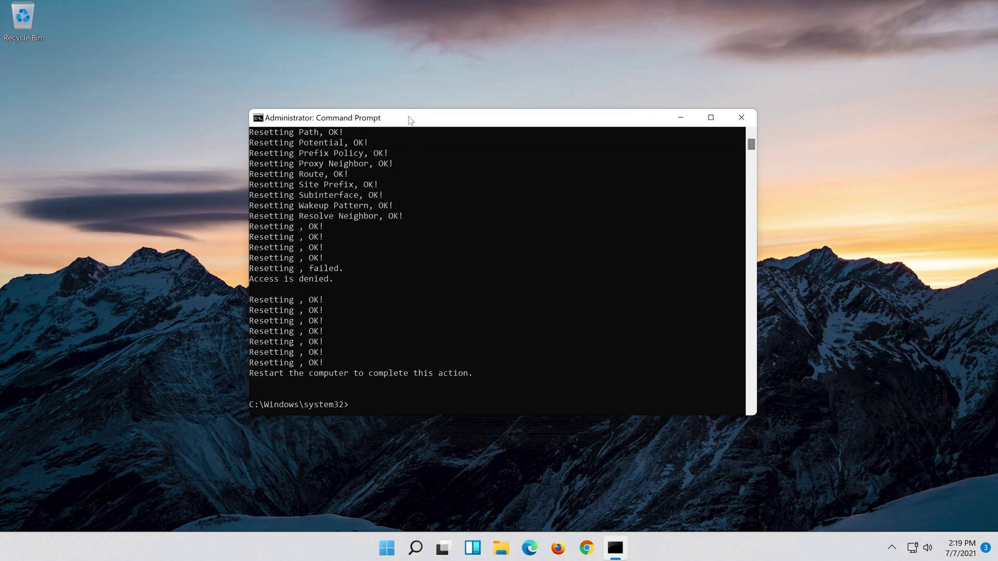
pyautogui.write('nr')
pyautogui.write('etsh')
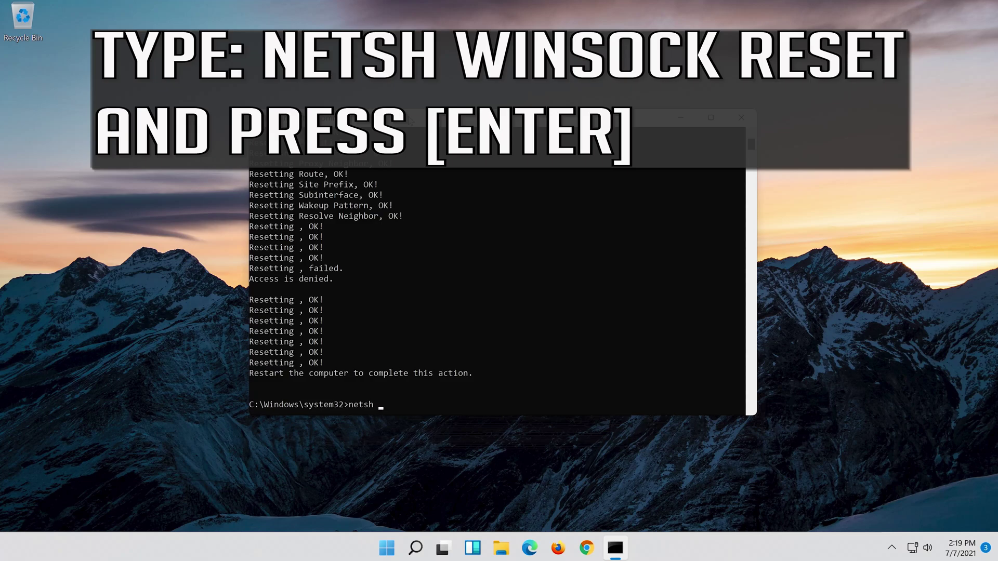
pyautogui.write(' winsock reset')
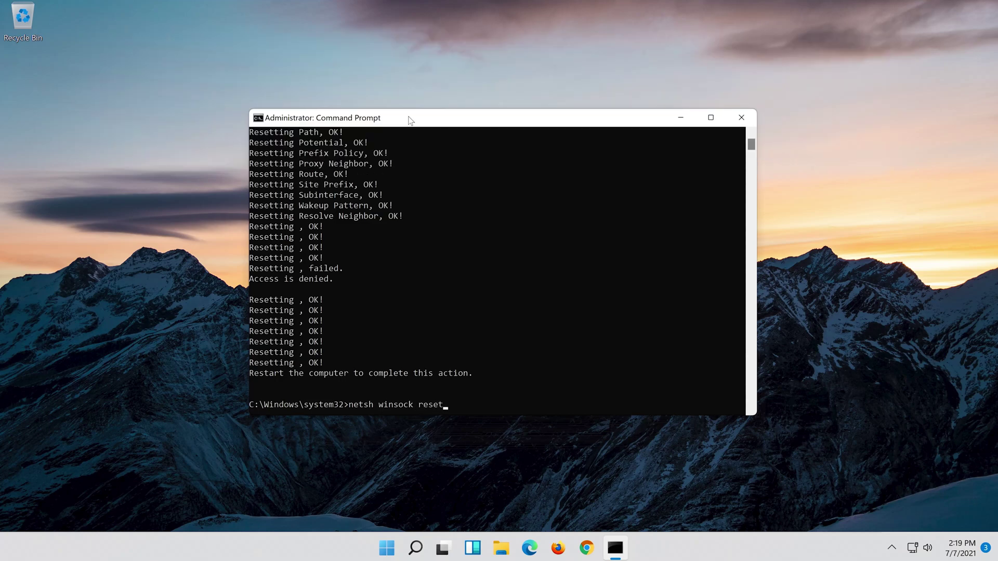
pyautogui.press('Return')
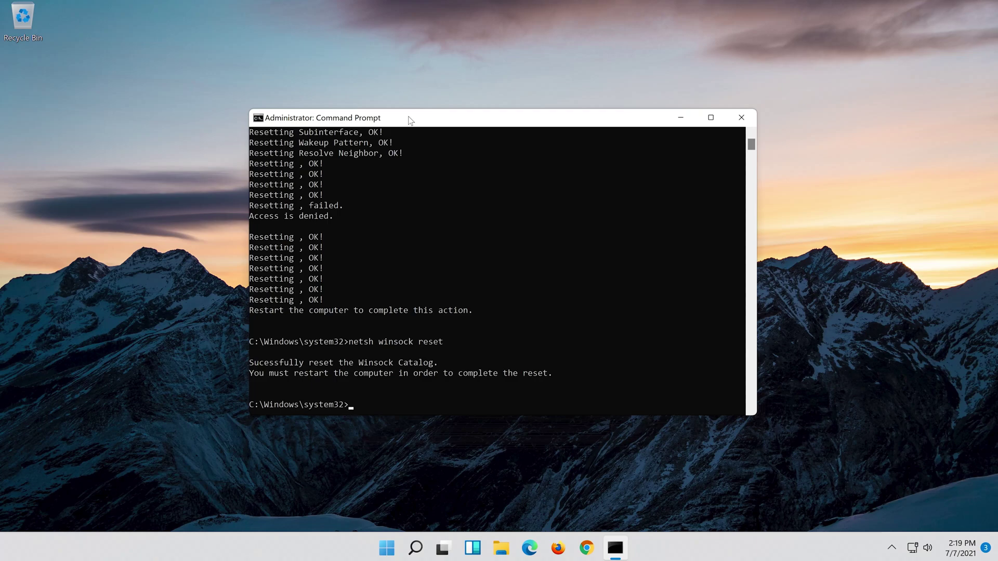
pyautogui.write('ipconfig ')
pyautogui.write('/fl')
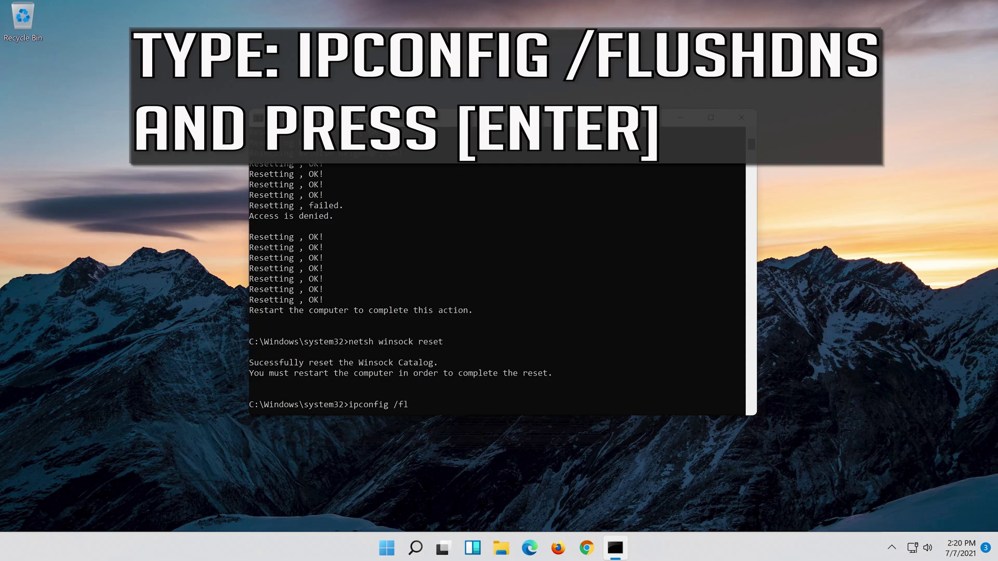
pyautogui.write('ushdns')
# - Execute ipconfig /flushdns, then close Command Prompt with 'exit'
pyautogui.press('Return')
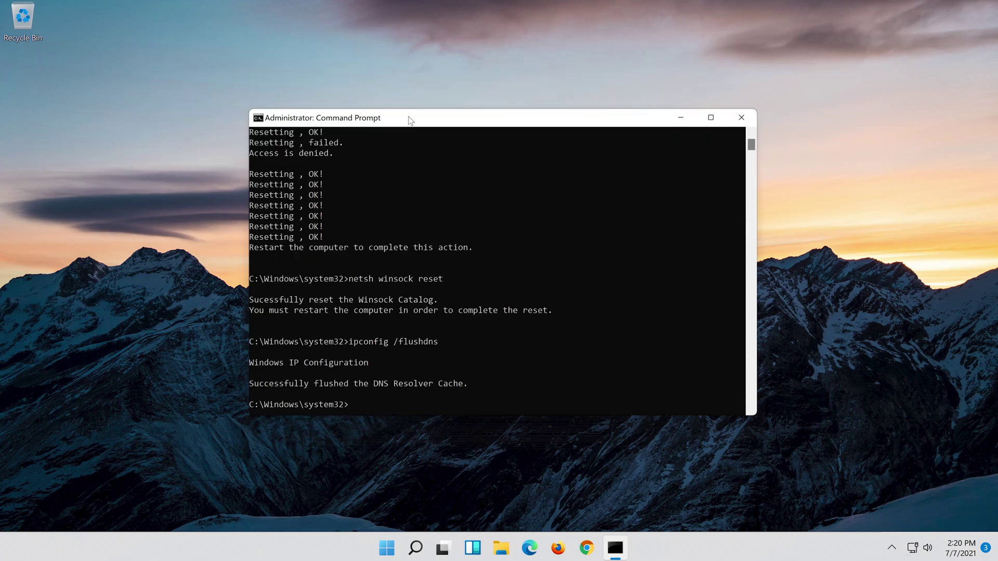
pyautogui.write('exit')
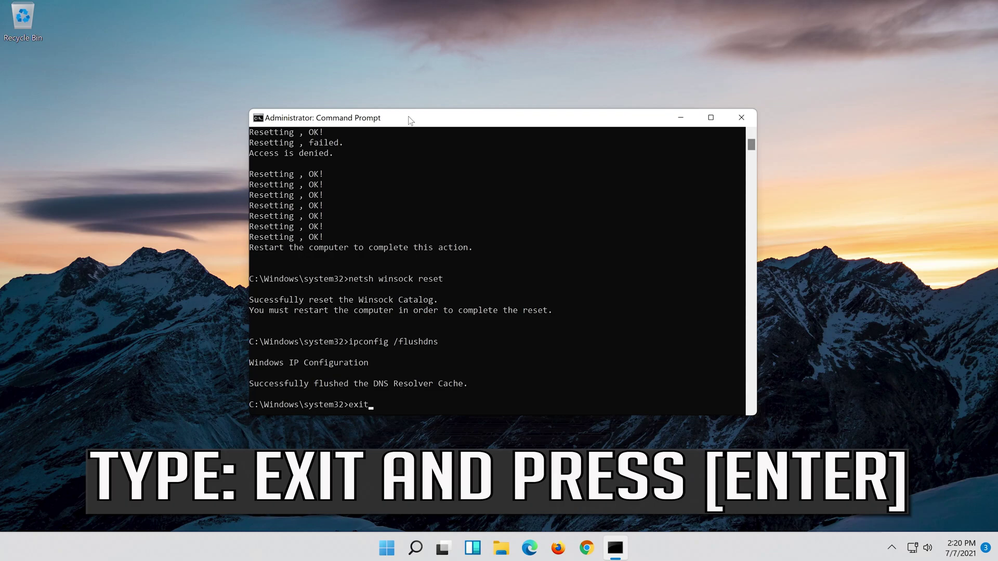
pyautogui.press('Return')
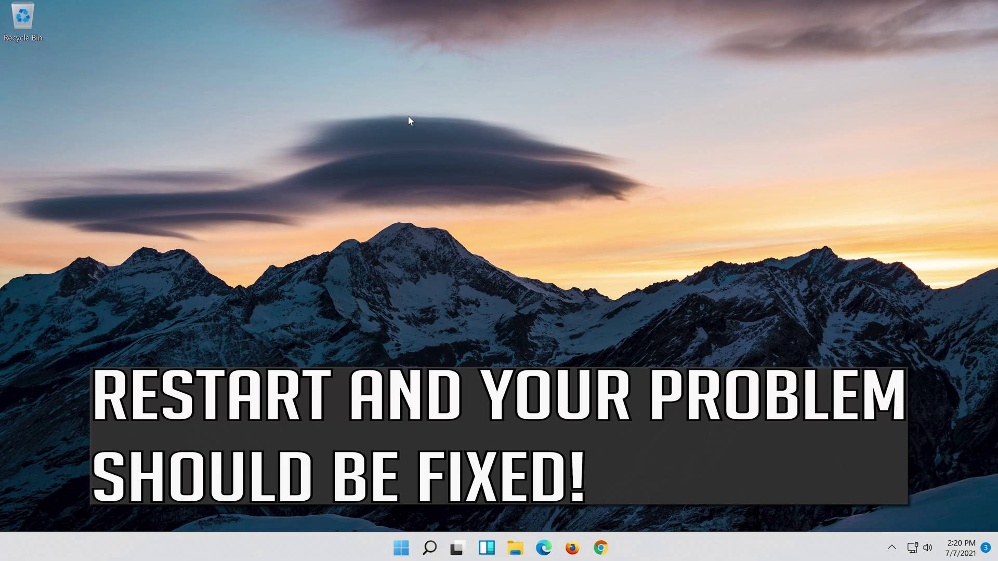
# - Restart Windows through Start > Power > Restart
pyautogui.click(407, 553)
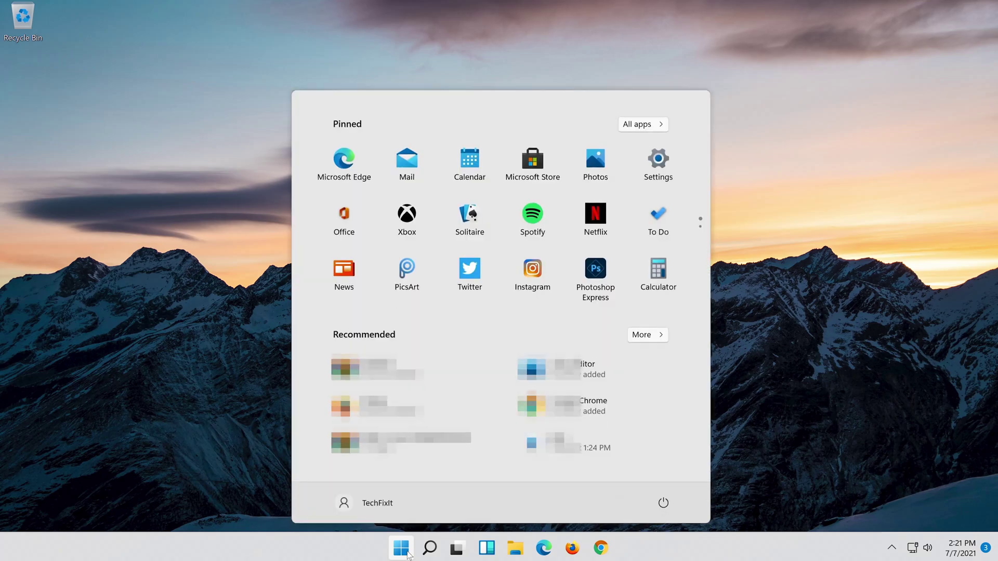
pyautogui.click(663, 503)
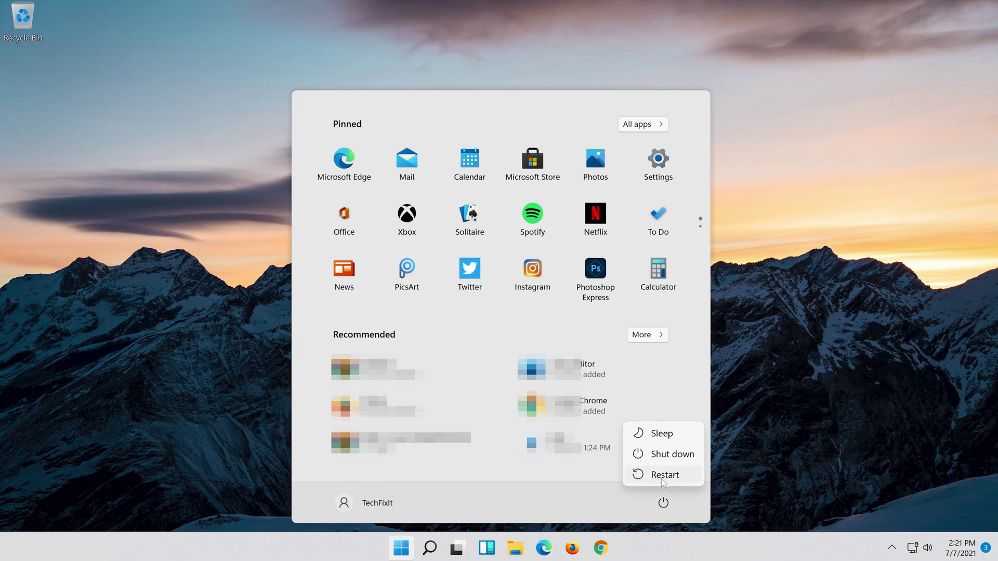
pyautogui.click(662, 475)
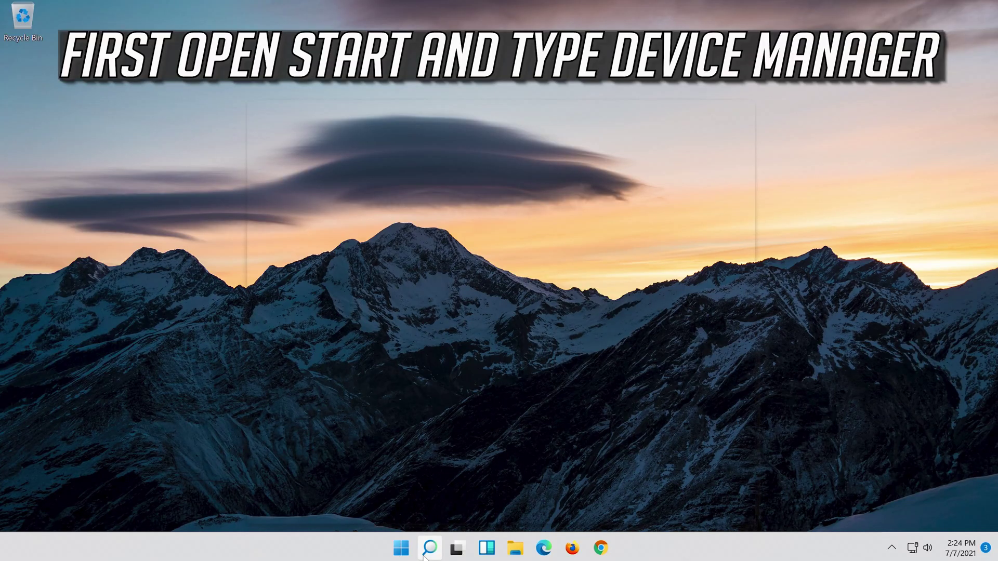
# - Search for 'device manager' and open Device Manager from the results
pyautogui.click(426, 552)
pyautogui.write('device')
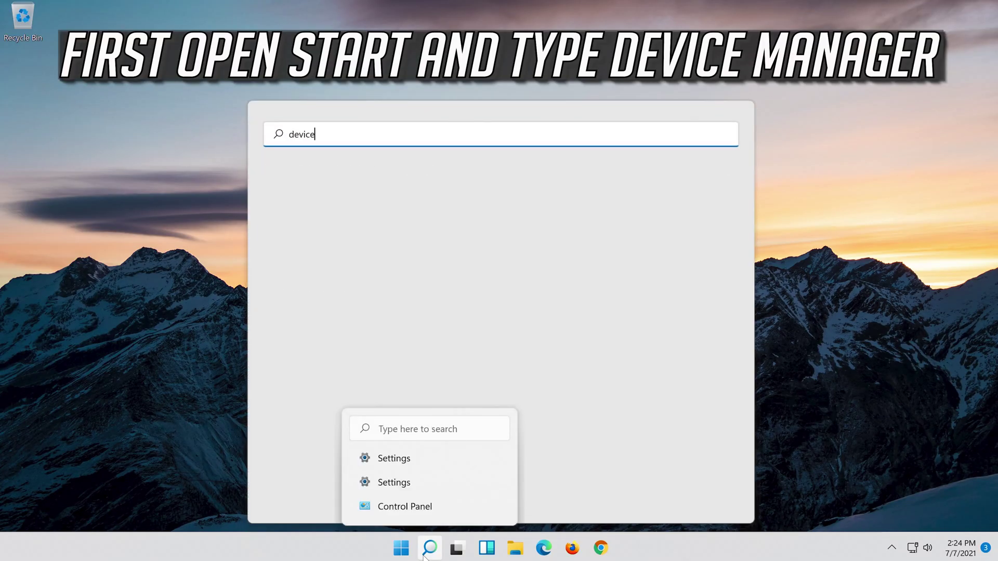
pyautogui.write(' manager')
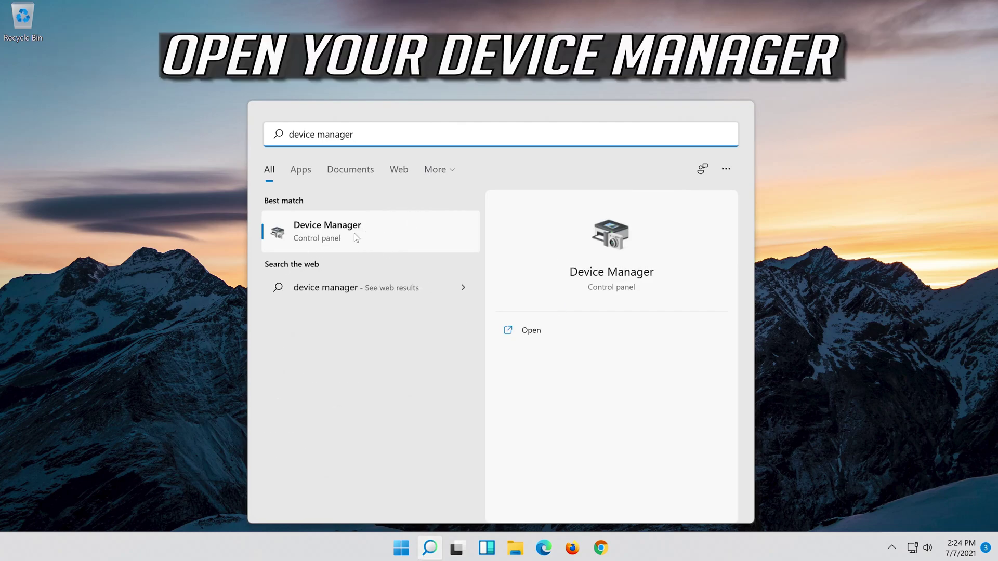
pyautogui.click(356, 238)
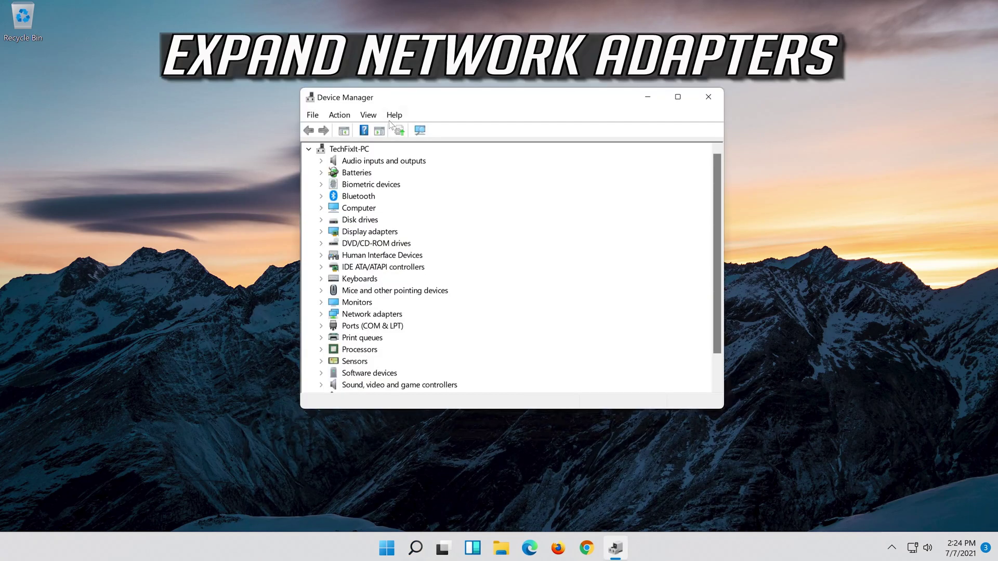
# - Open the Intel(R) 82574L Gigabit adapter's Properties and start Update Driver from its Driver tab
pyautogui.click(347, 315)
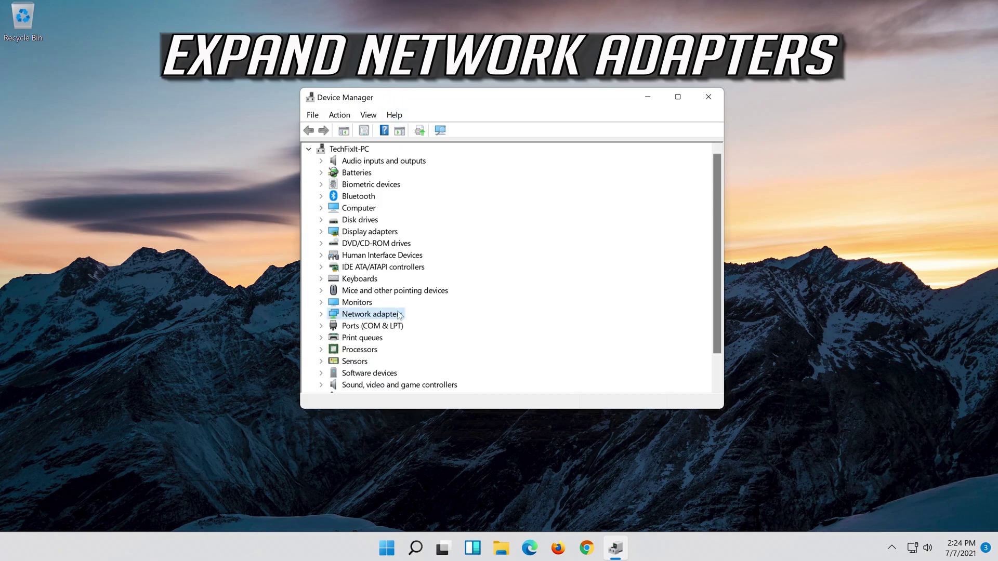
pyautogui.click(321, 315)
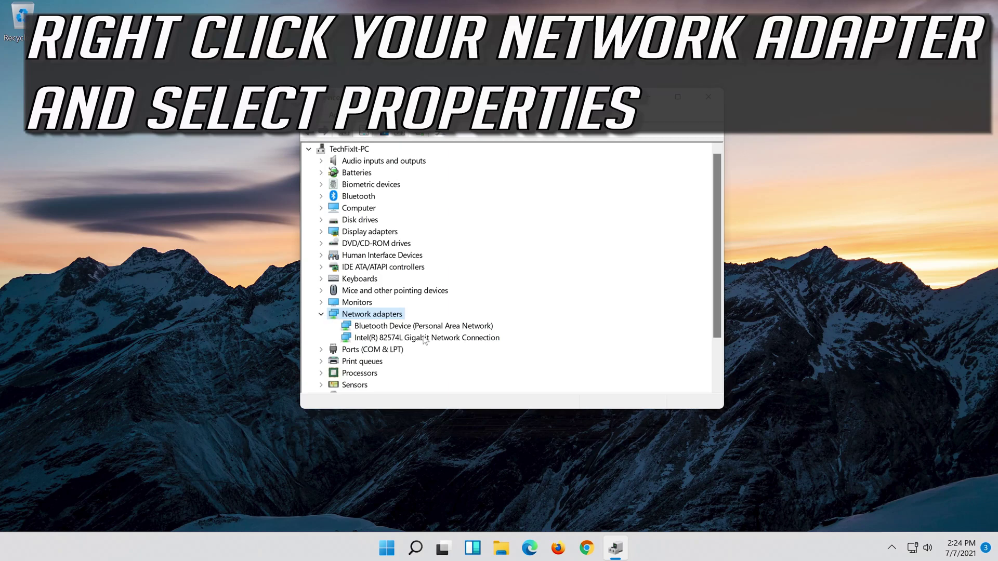
pyautogui.rightClick(425, 341)
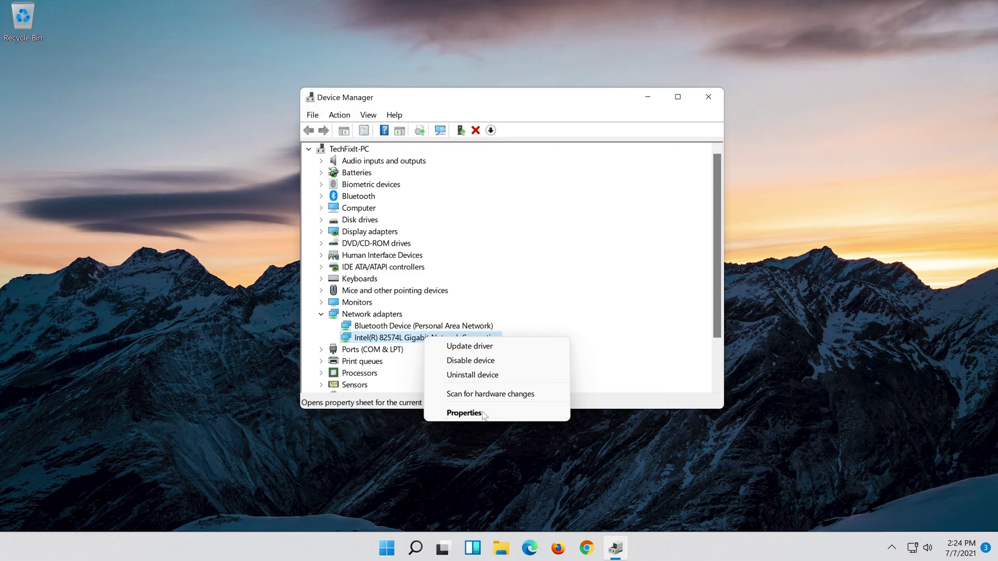
pyautogui.click(486, 418)
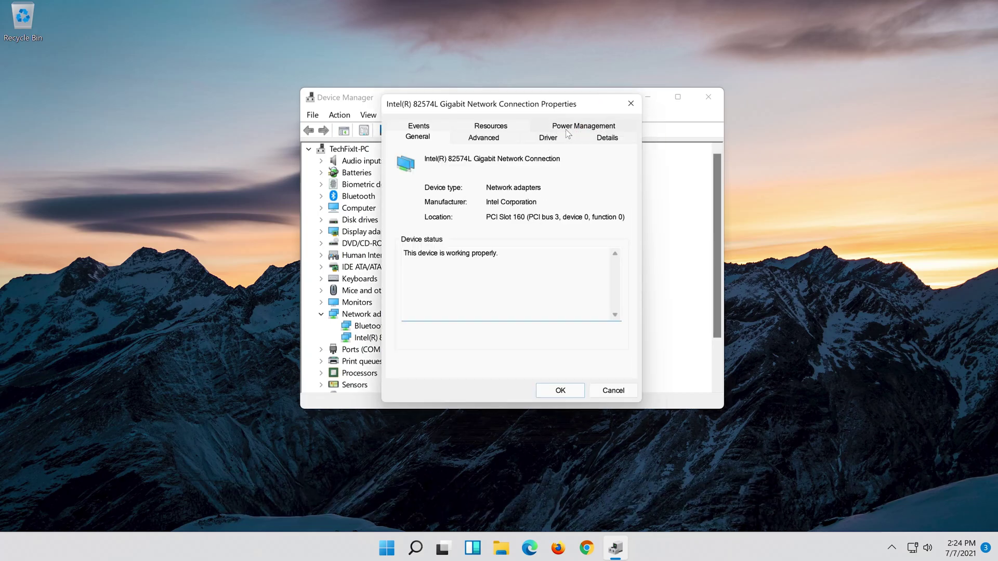
pyautogui.click(550, 141)
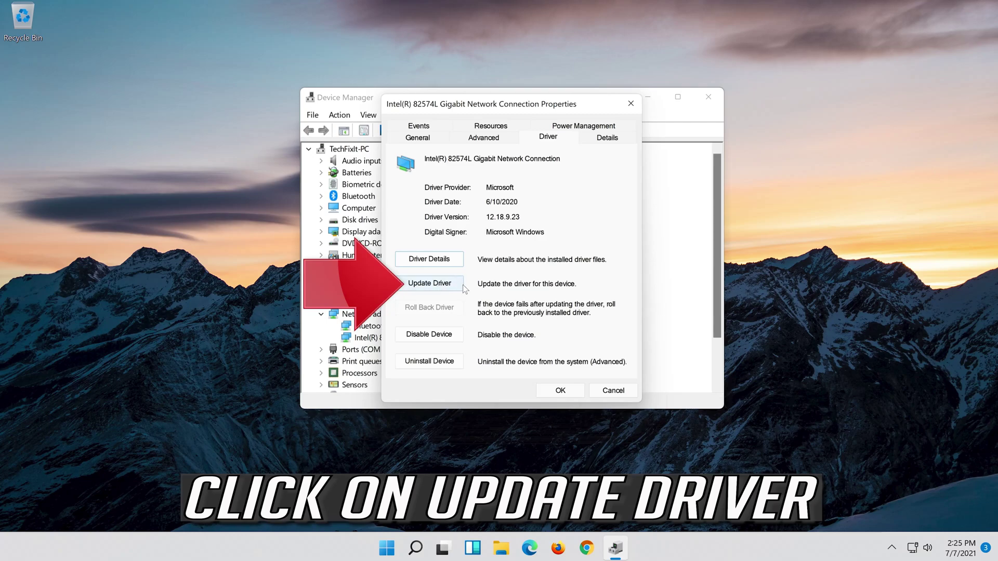
pyautogui.click(416, 289)
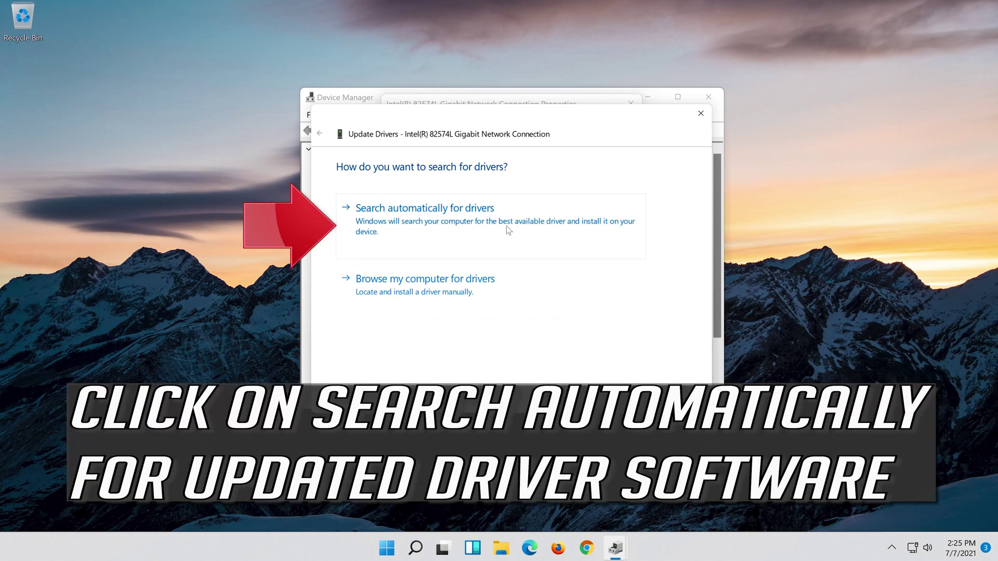
# - Search automatically for a driver, then check Windows Update for updated drivers
pyautogui.click(431, 224)
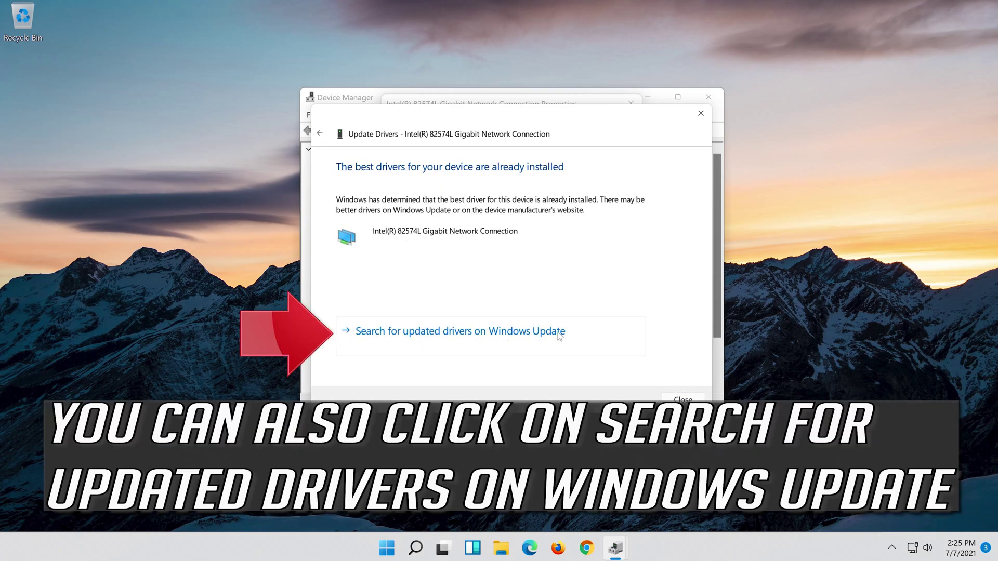
pyautogui.click(525, 341)
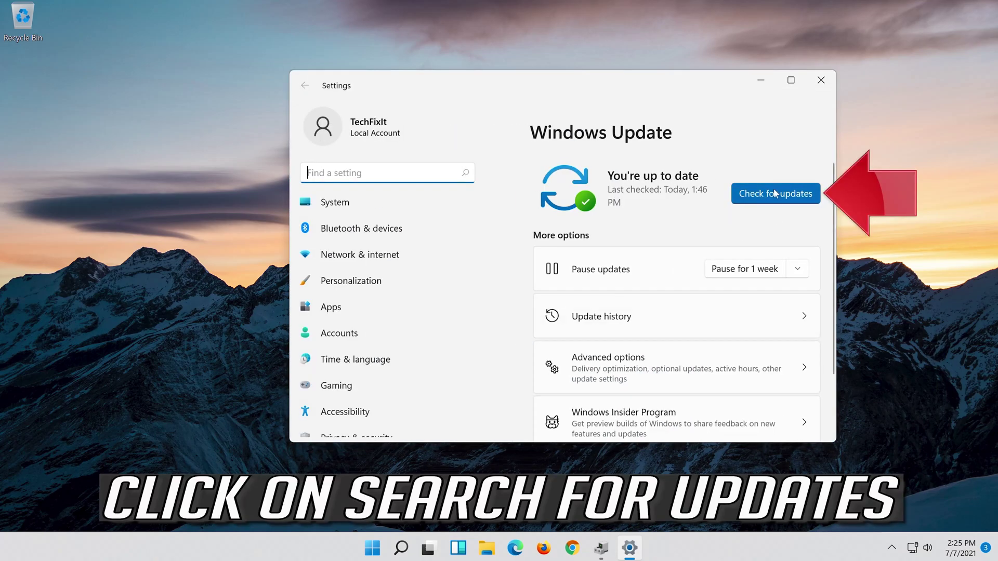
pyautogui.click(780, 202)
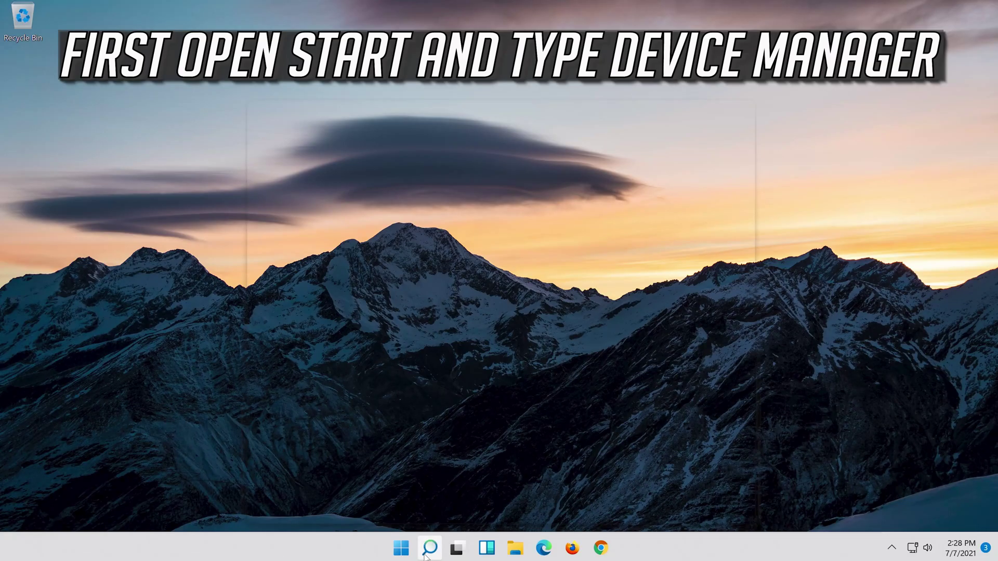
# - Launch Device Manager from search, expand Network adapters and select the Intel 82574L adapter
pyautogui.click(427, 550)
pyautogui.write('device manager')
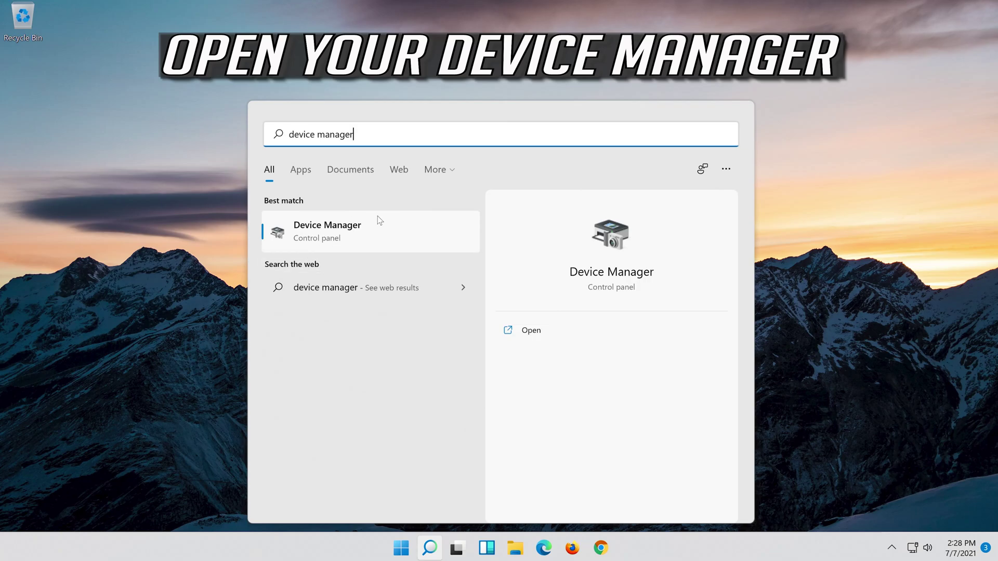
pyautogui.click(351, 238)
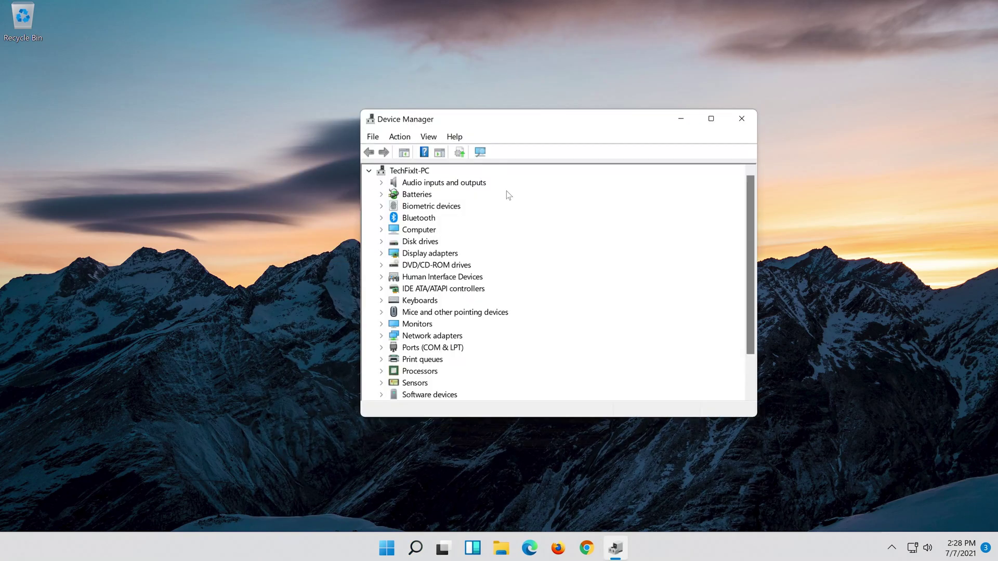
pyautogui.click(382, 336)
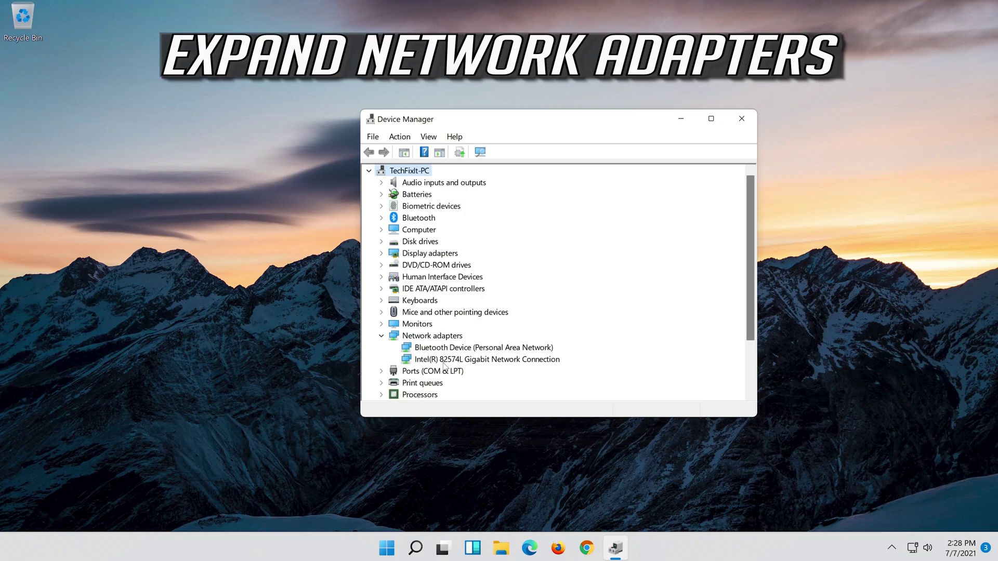
pyautogui.click(426, 358)
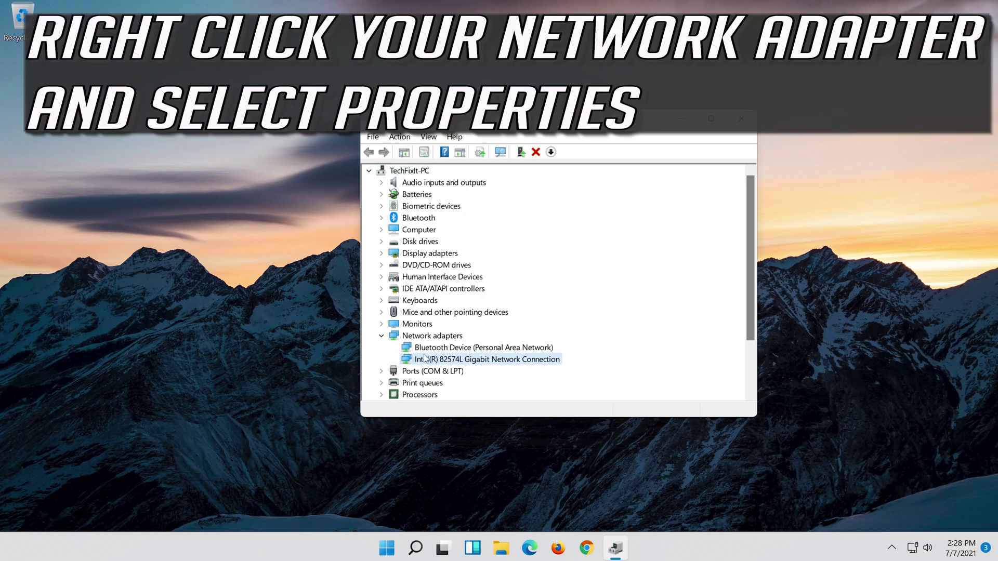
# - Uninstall the Intel(R) 82574L Gigabit Network Connection from its Properties Driver tab
pyautogui.rightClick(490, 363)
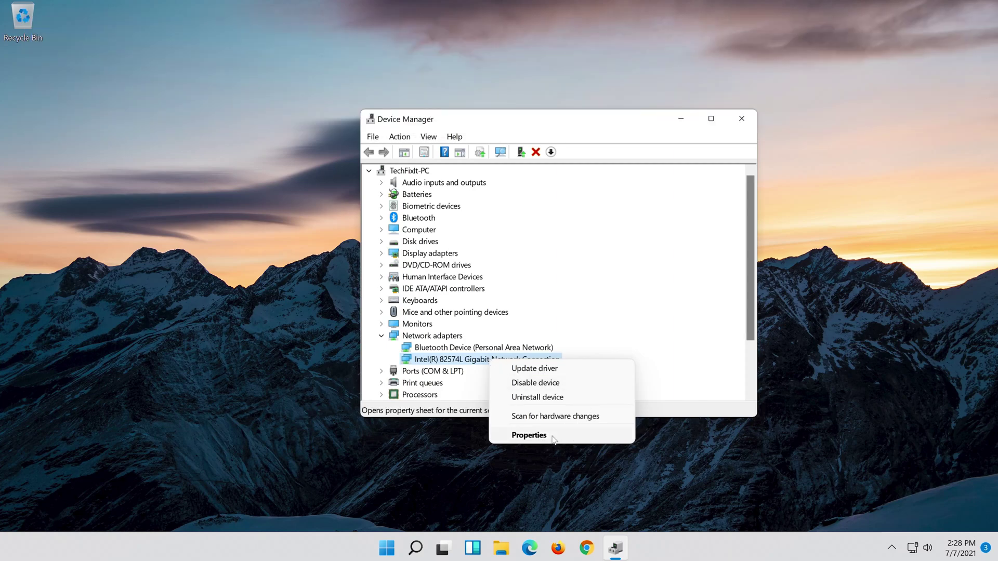
pyautogui.click(552, 438)
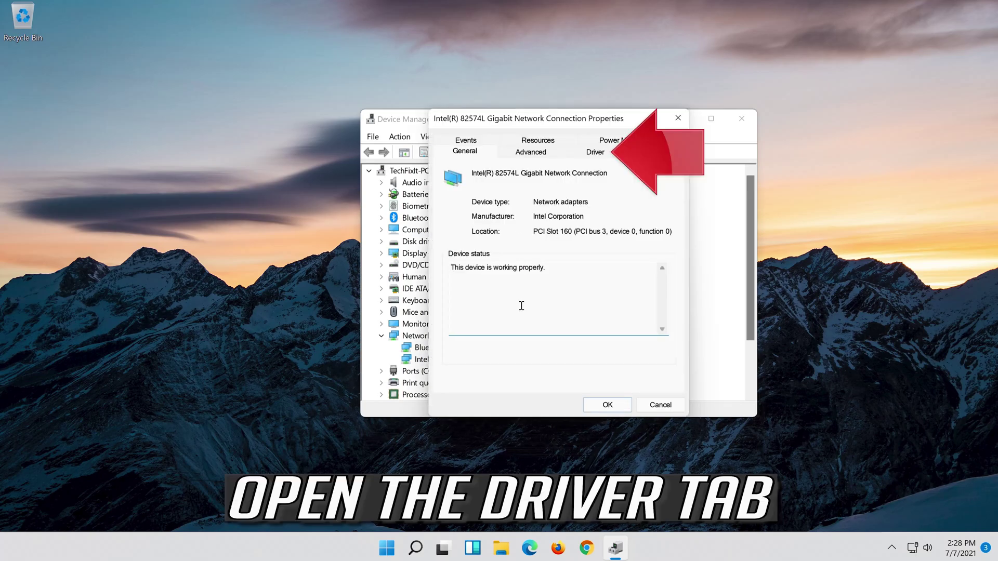
pyautogui.click(603, 157)
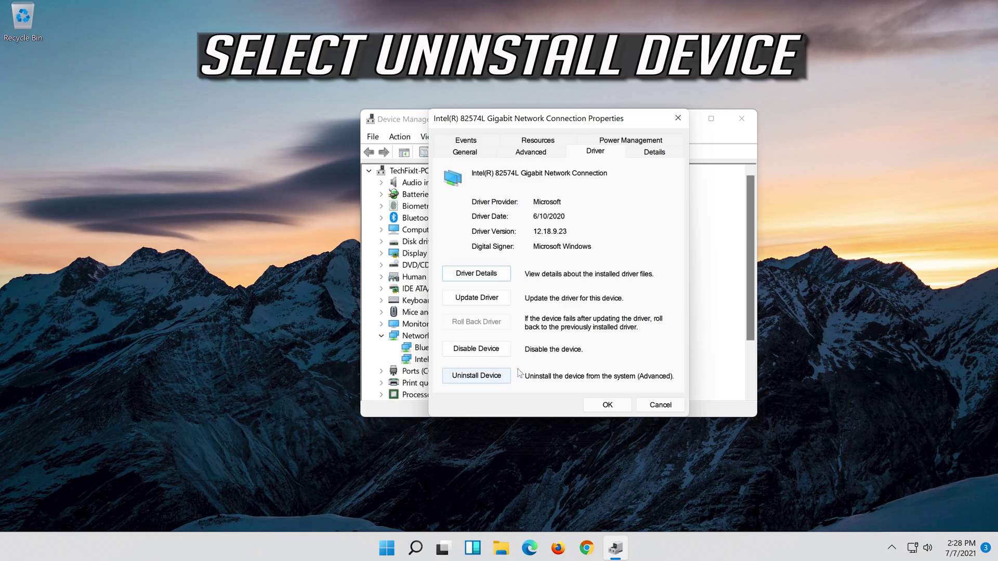
pyautogui.click(483, 380)
pyautogui.click(484, 380)
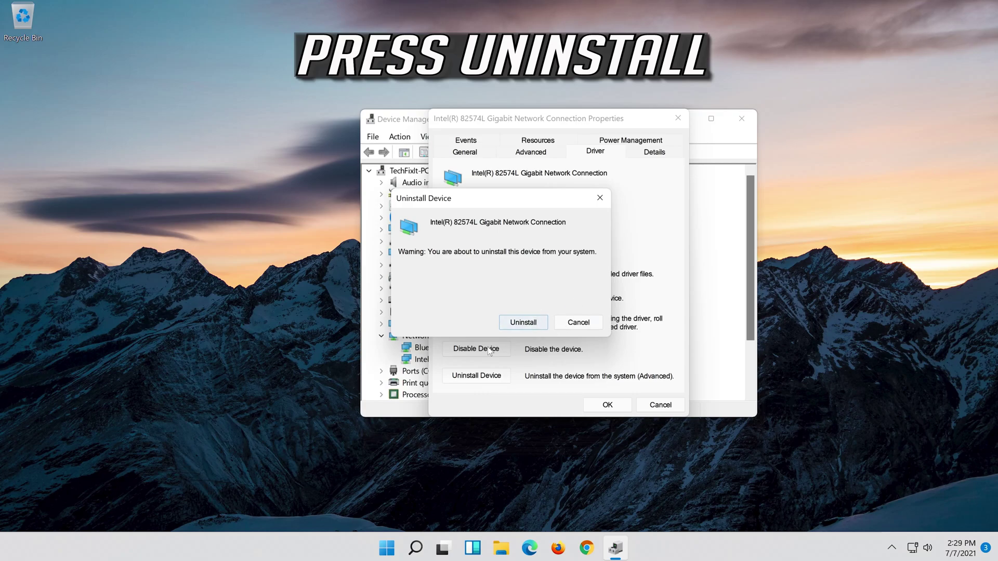
pyautogui.click(524, 322)
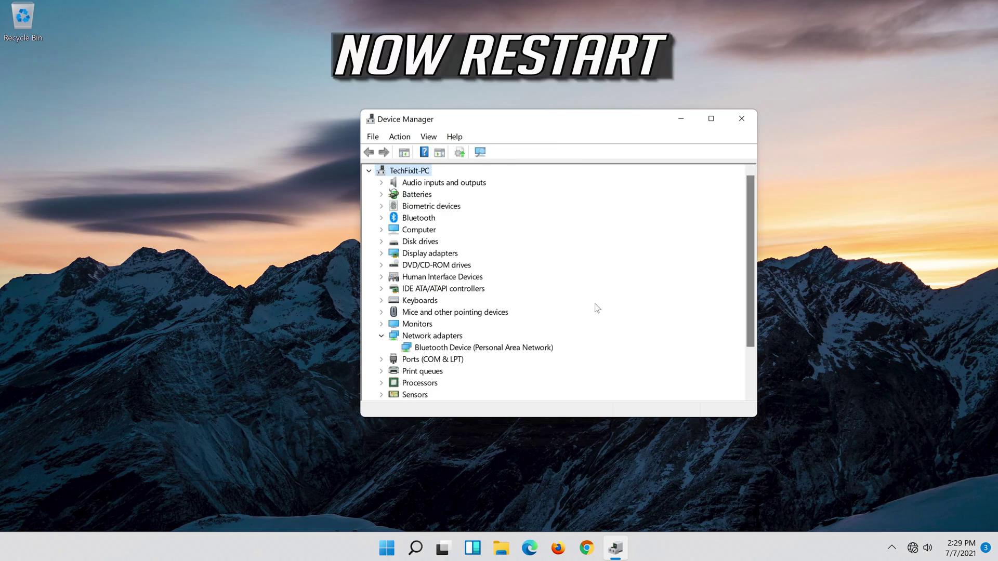
# - Close Device Manager and restart Windows from the Start menu power options
pyautogui.click(749, 120)
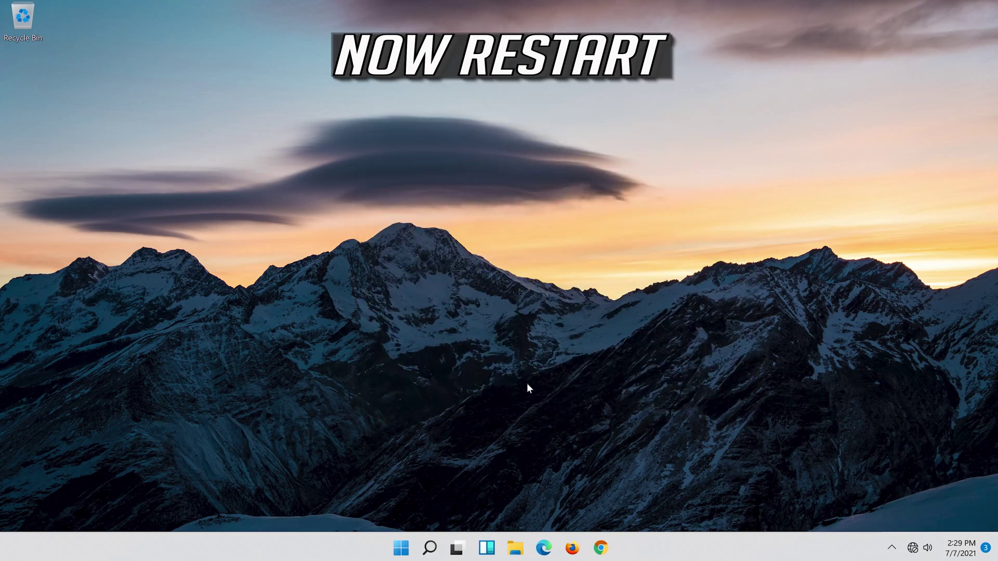
pyautogui.click(404, 548)
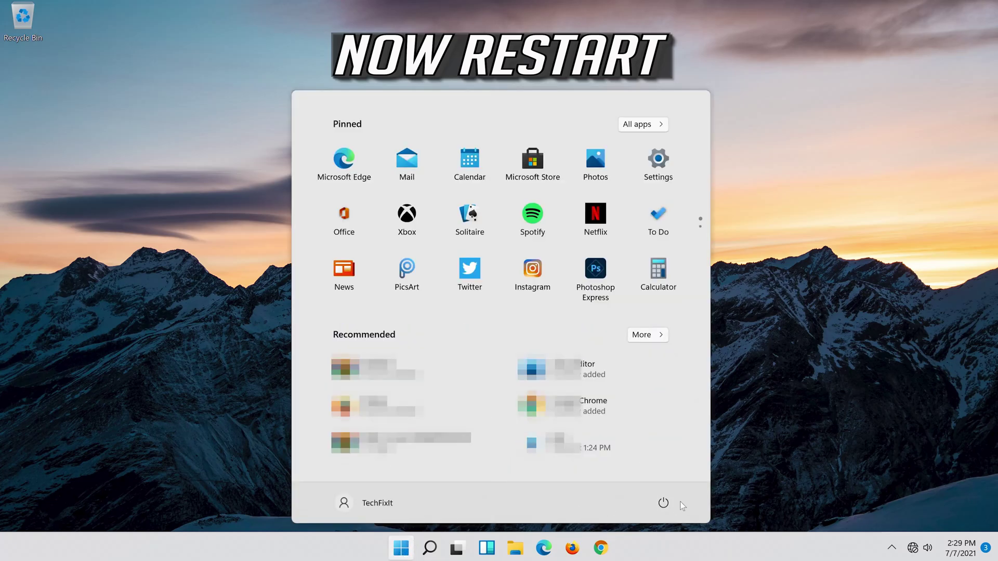
pyautogui.click(668, 505)
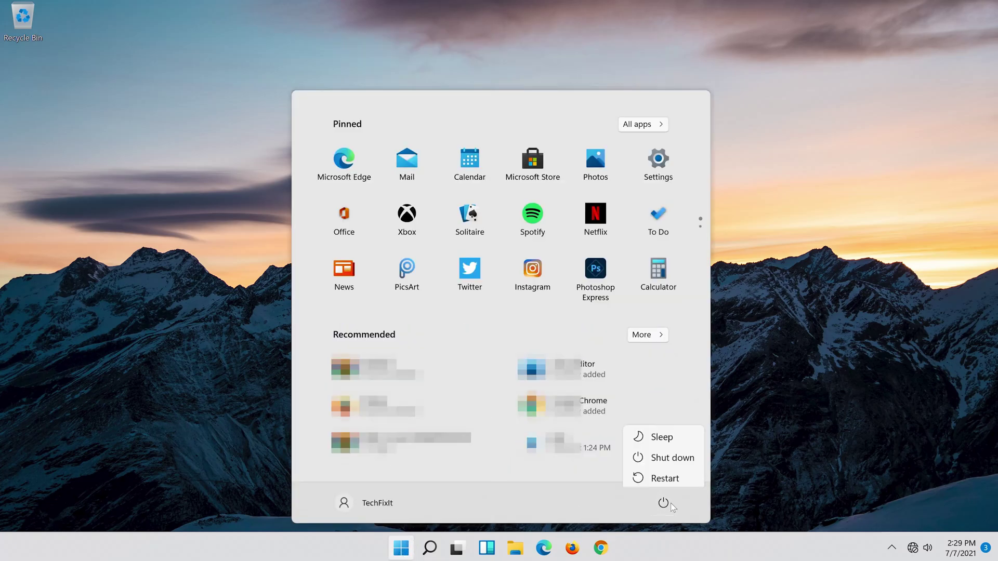
pyautogui.click(668, 474)
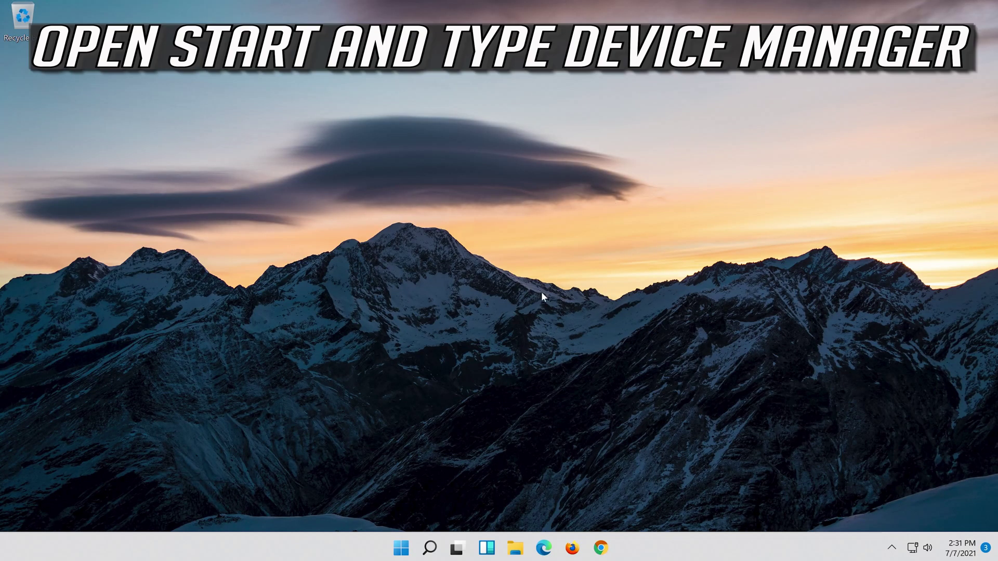
# - Search for 'device manager' and launch Device Manager
pyautogui.click(431, 547)
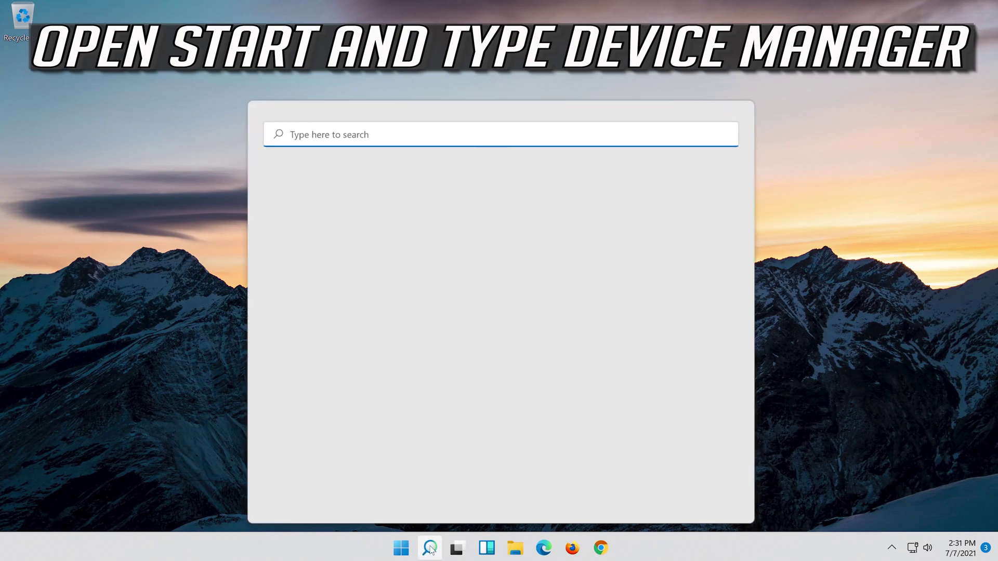
pyautogui.write('dei')
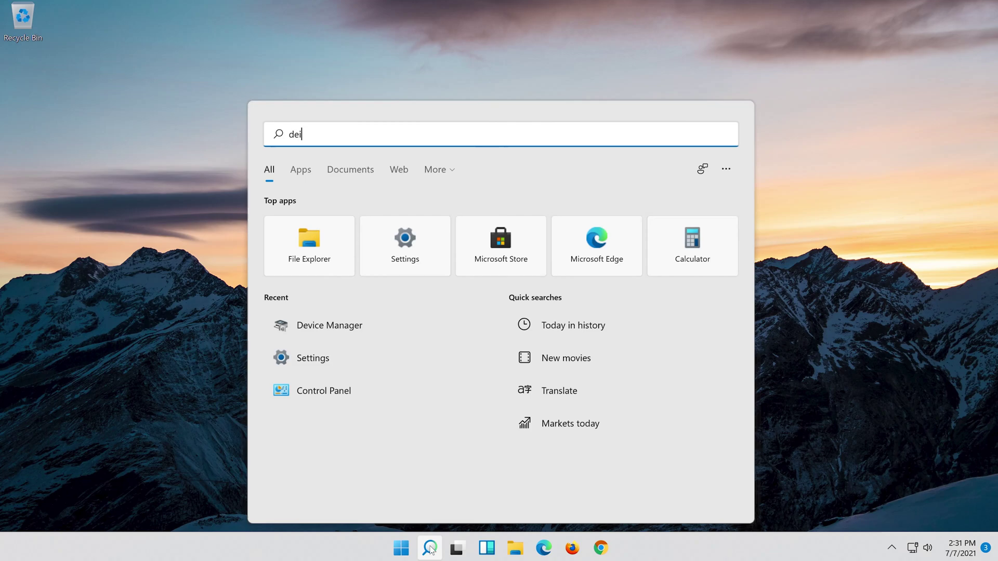
pyautogui.press('BackSpace')
pyautogui.write('vice man')
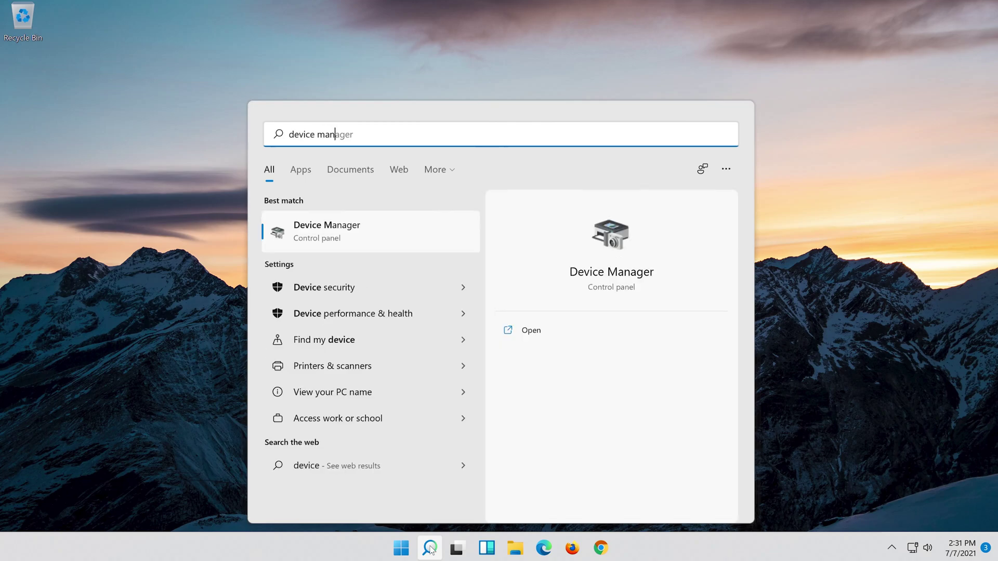
pyautogui.write('ager')
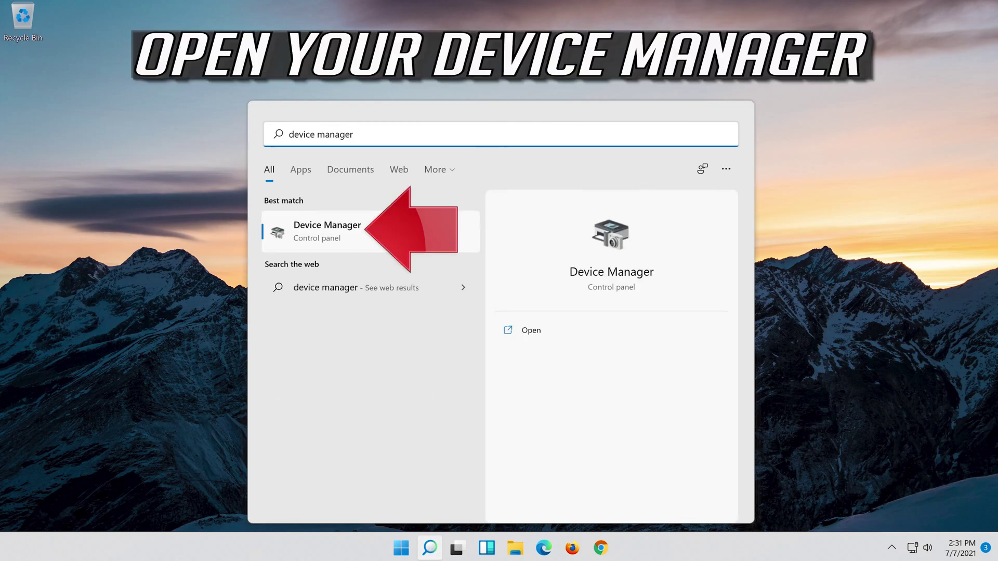
pyautogui.click(353, 232)
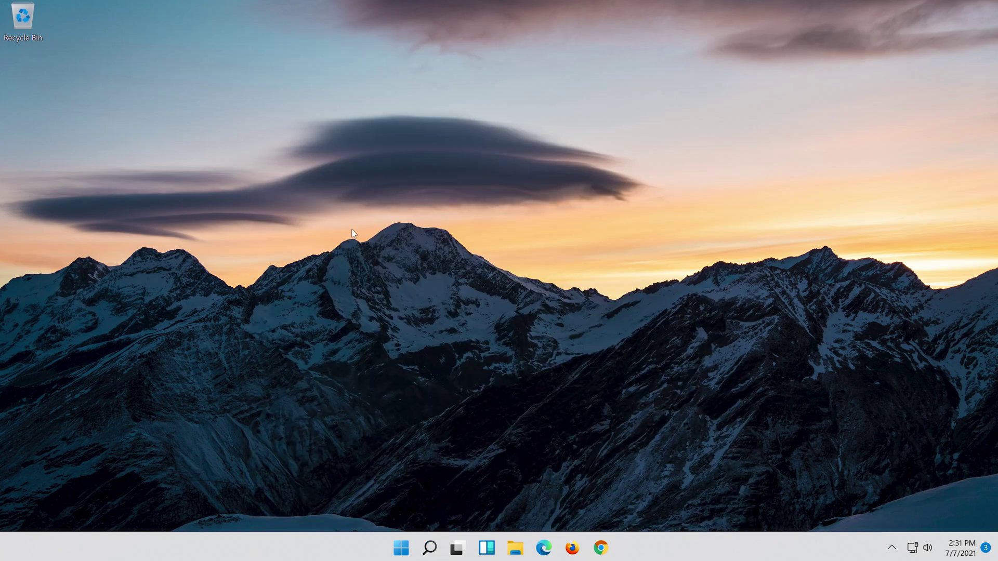
# - Expand Network adapters and open the Intel 82574L adapter's Properties
pyautogui.click(328, 336)
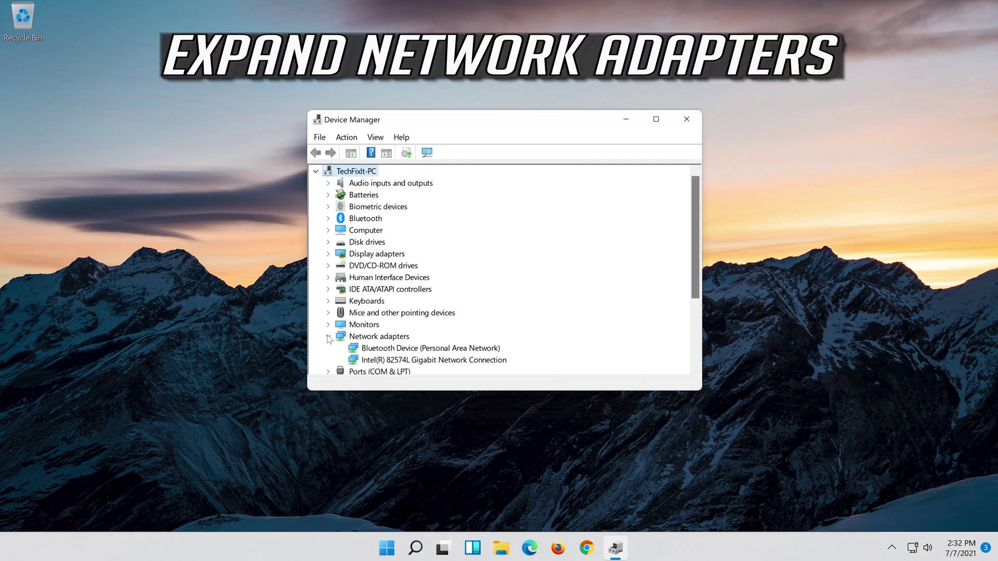
pyautogui.click(383, 364)
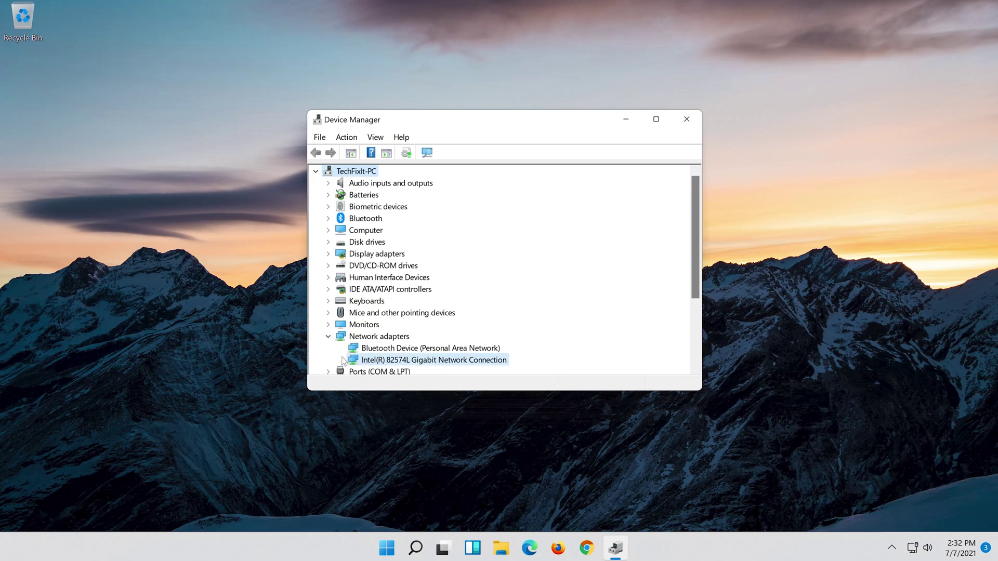
pyautogui.rightClick(438, 361)
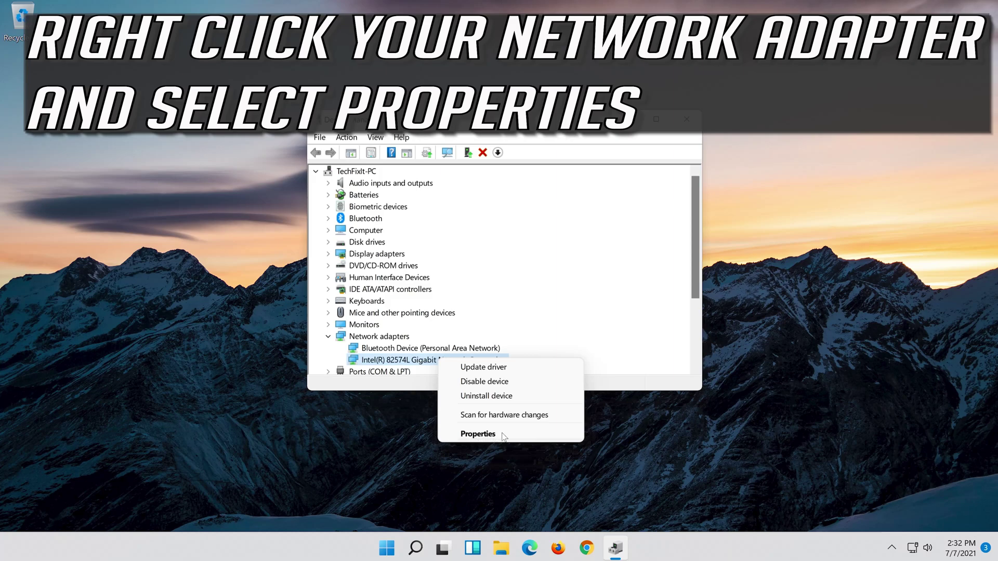
pyautogui.click(481, 435)
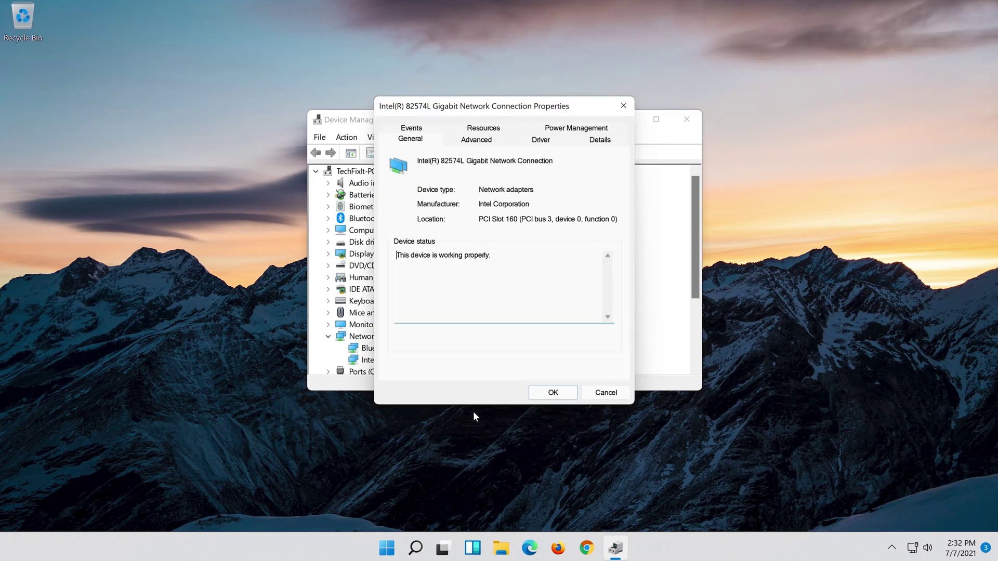
# - Update the Intel 82574L driver by picking it from the compatible drivers on this computer
pyautogui.click(536, 140)
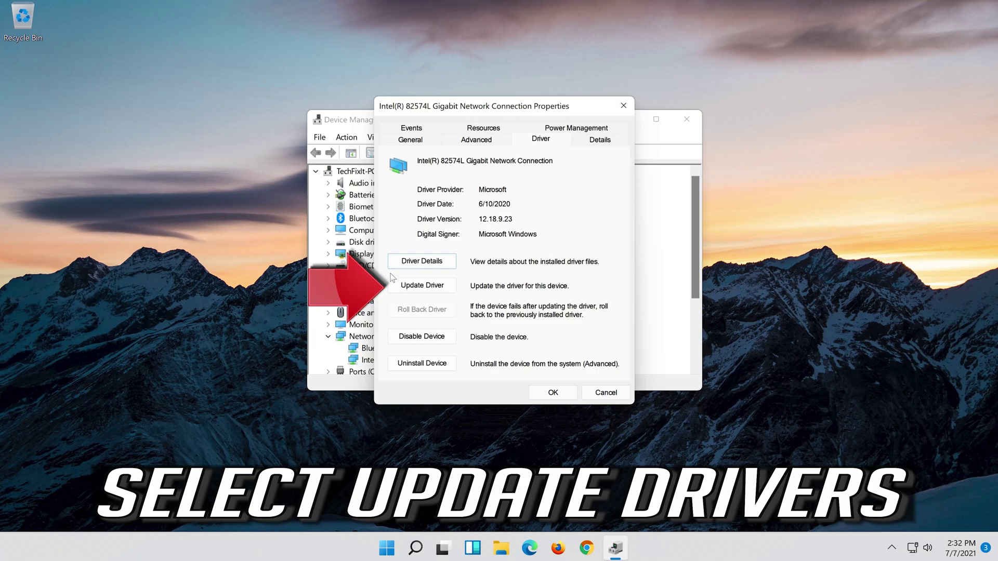
pyautogui.click(418, 287)
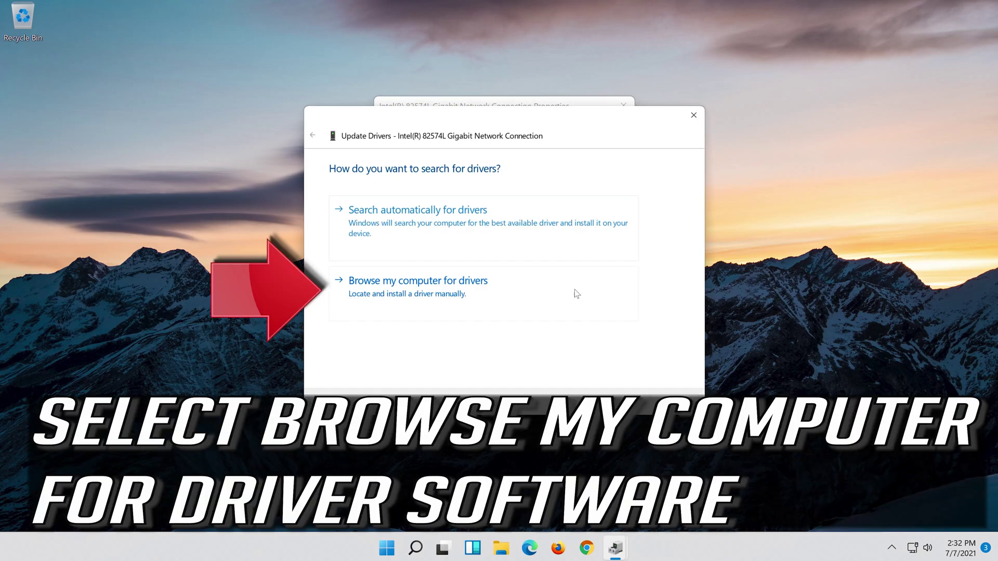
pyautogui.click(446, 302)
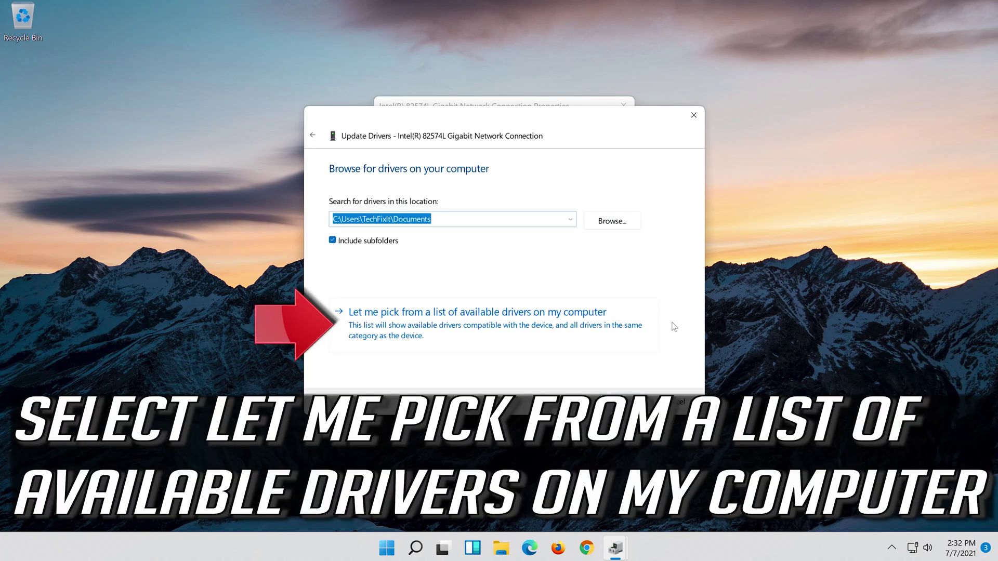
pyautogui.click(469, 330)
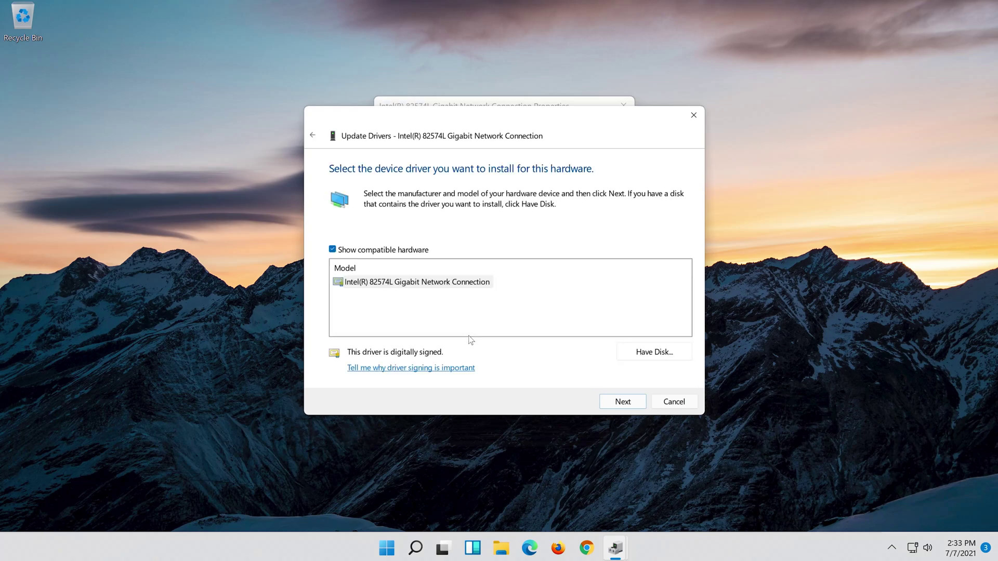
pyautogui.click(380, 282)
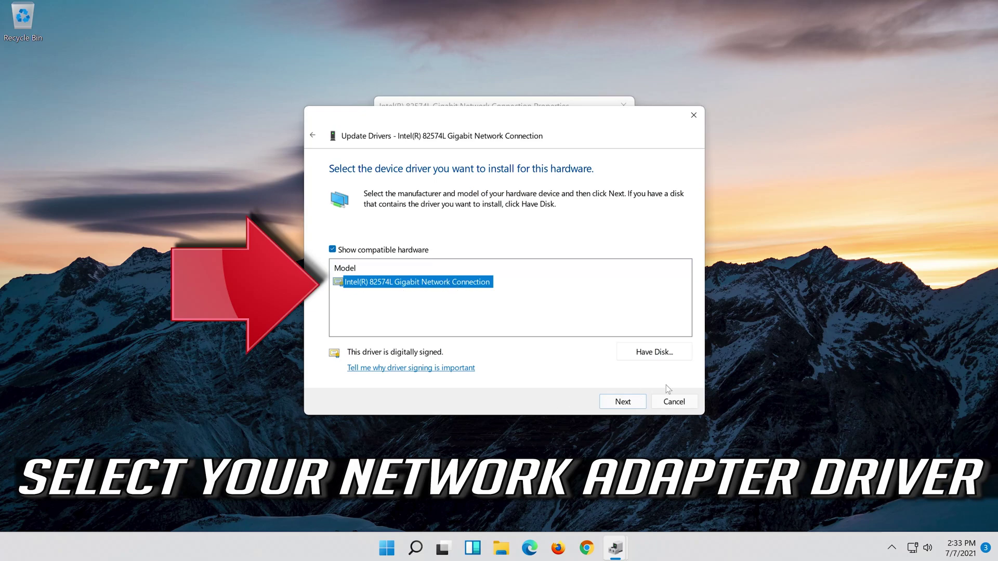
pyautogui.click(623, 402)
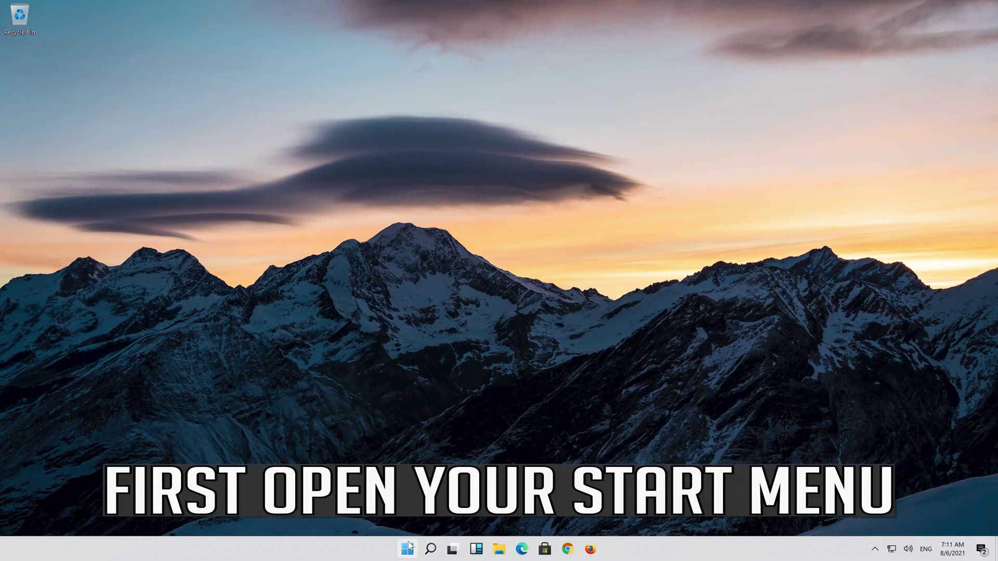
# - Launch the Services app from search and scroll down to select WLAN AutoConfig
pyautogui.click(409, 549)
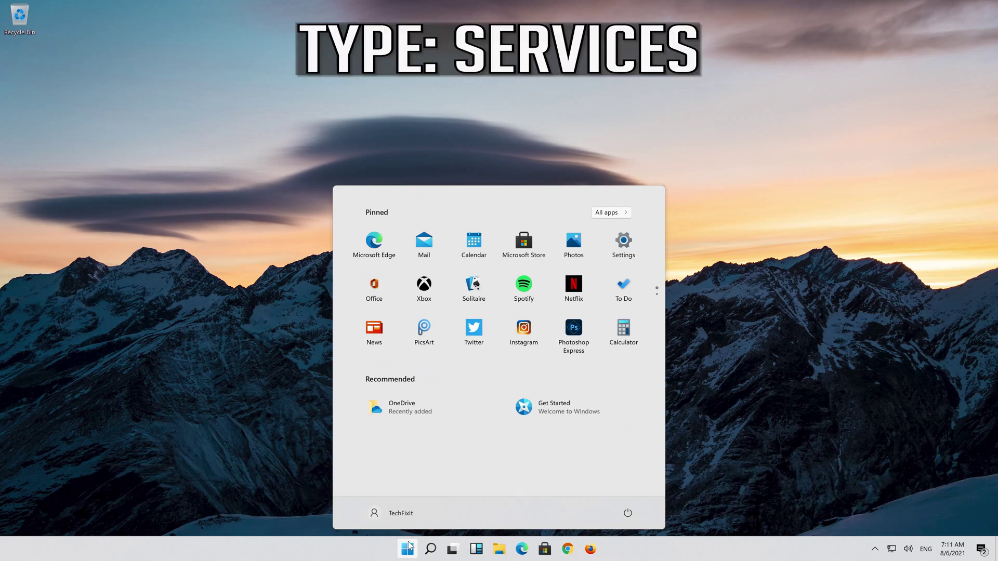
pyautogui.write('services')
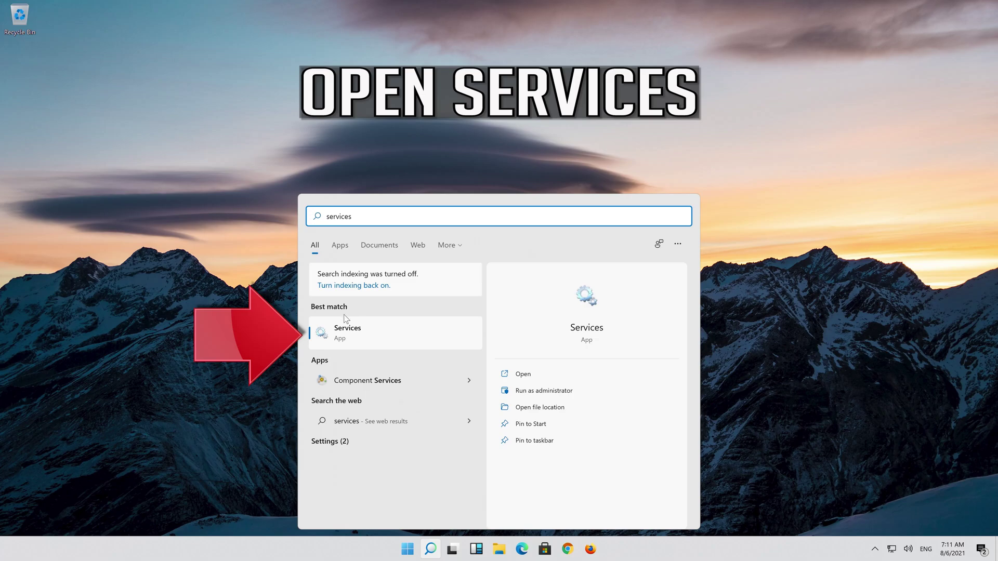
pyautogui.click(407, 331)
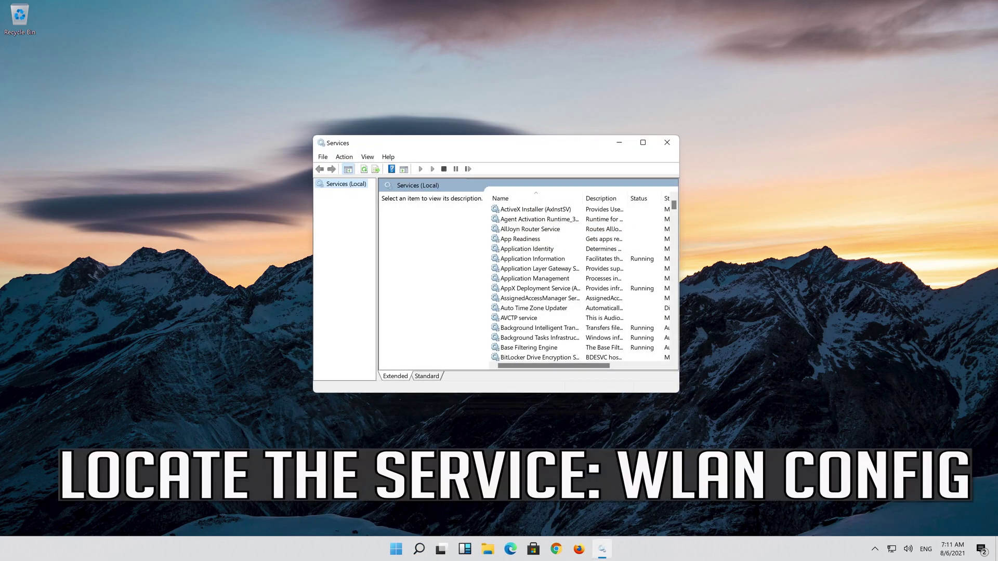
pyautogui.click(520, 308)
pyautogui.scroll(-15, 512, 322)
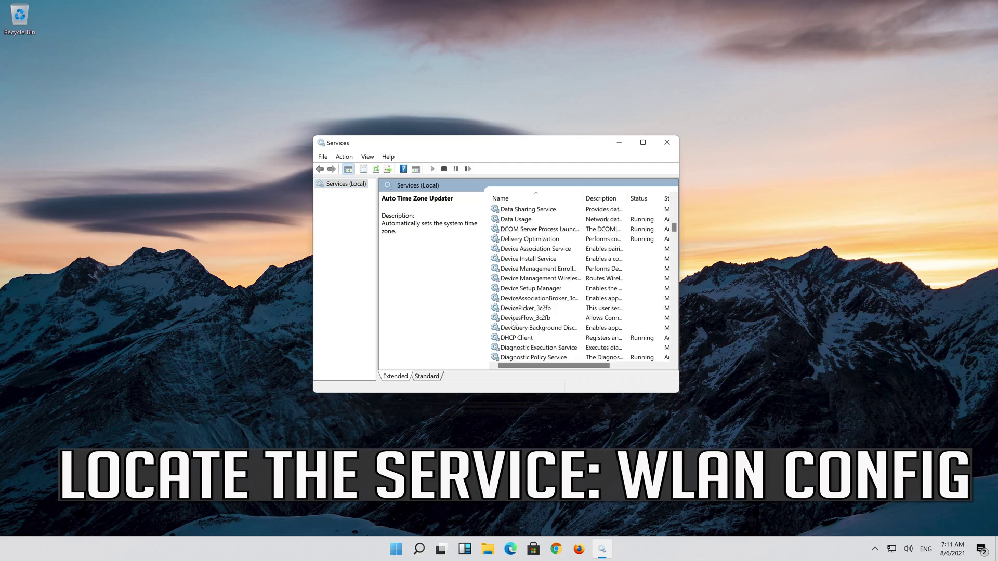
pyautogui.scroll(-20, 513, 322)
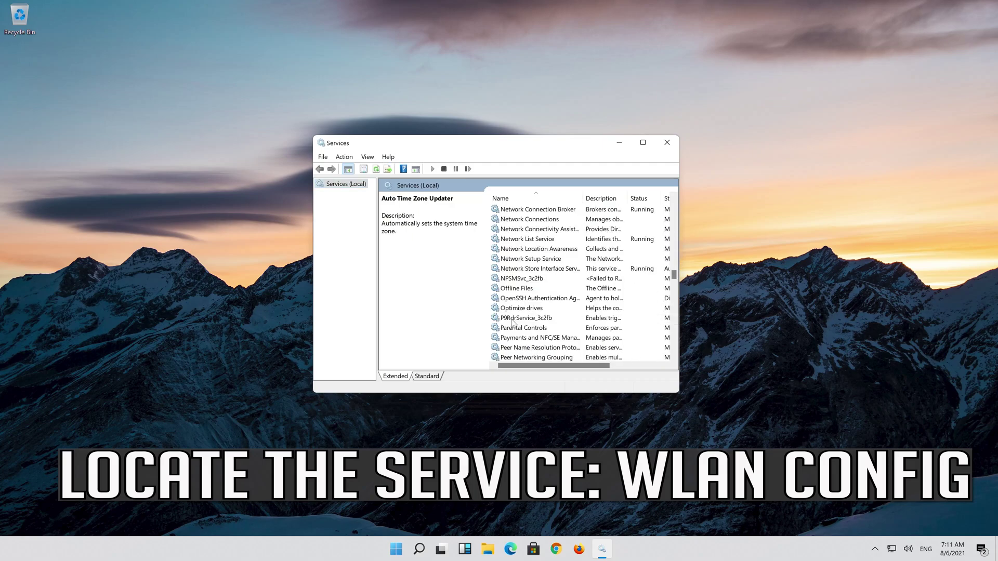
pyautogui.scroll(-20, 513, 323)
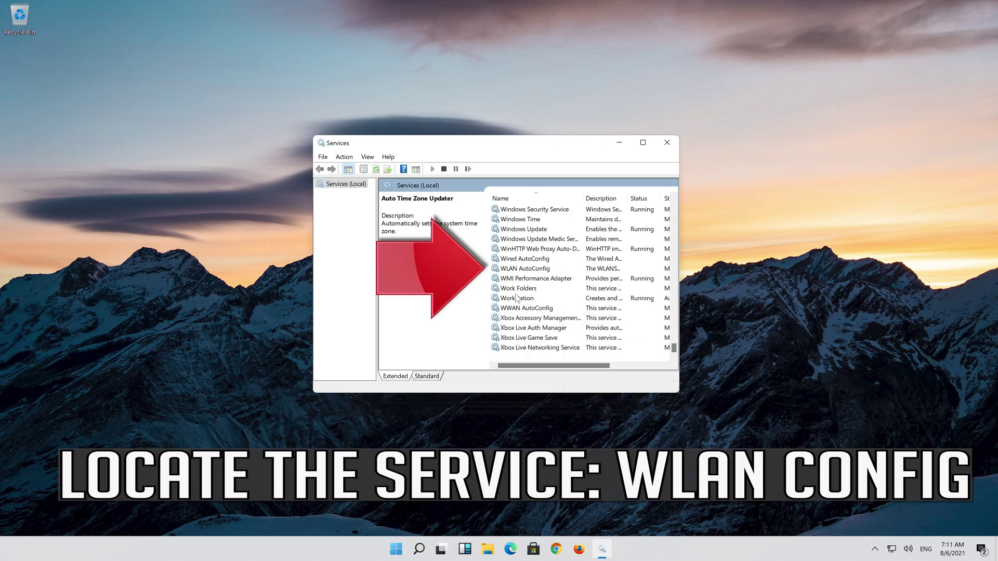
pyautogui.click(520, 270)
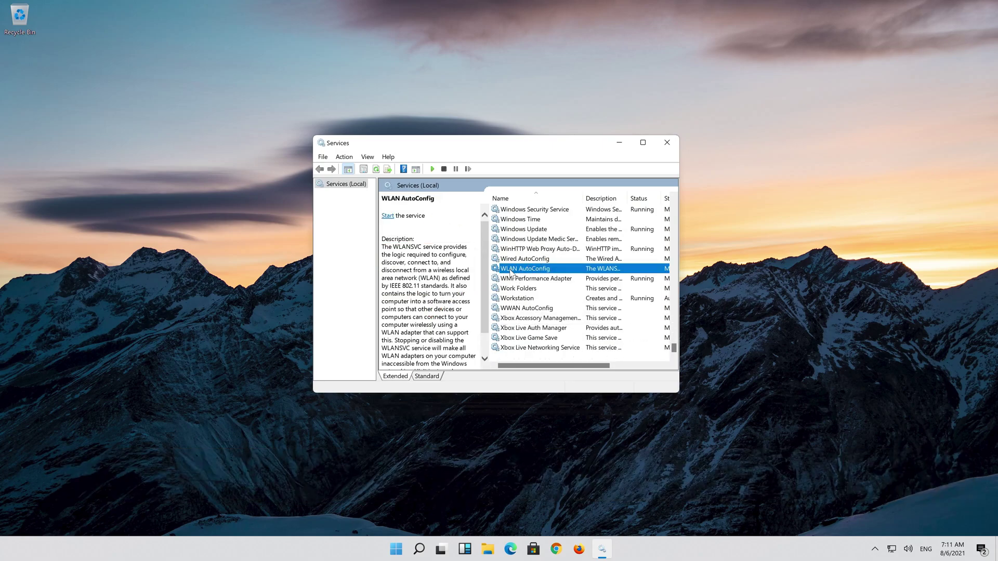
# - Set WLAN AutoConfig's startup type to Automatic, apply it, and start the service
pyautogui.rightClick(549, 273)
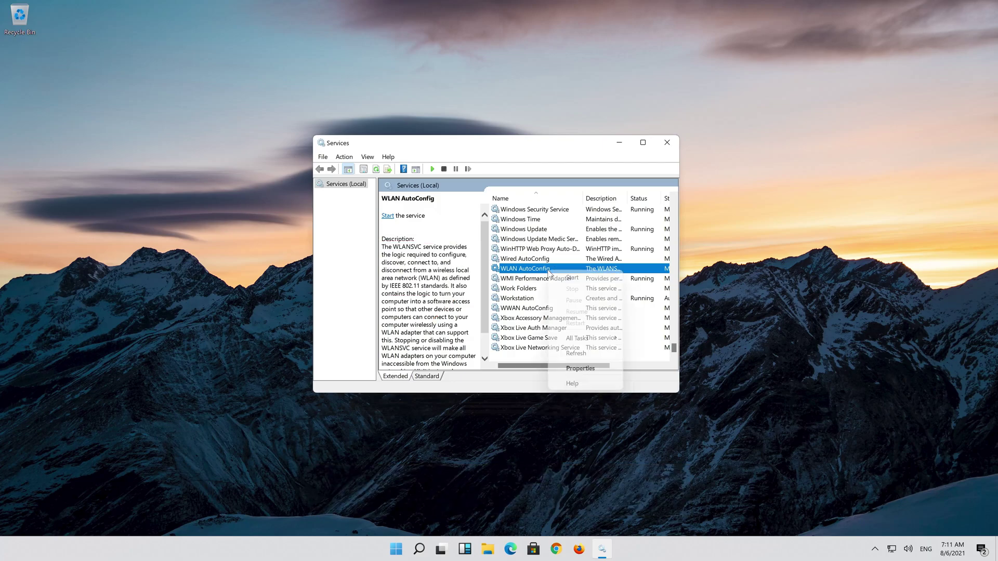
pyautogui.click(578, 368)
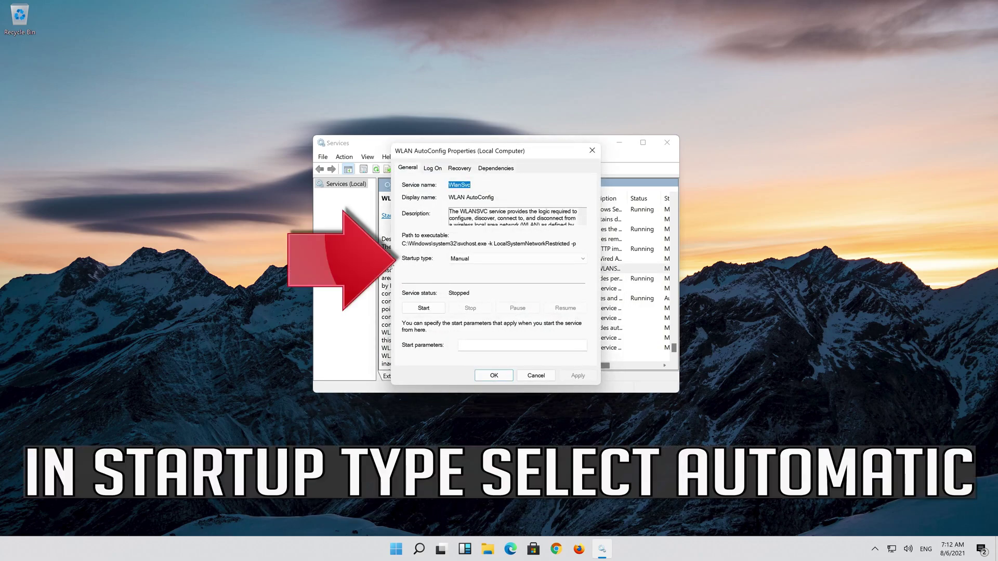
pyautogui.click(495, 260)
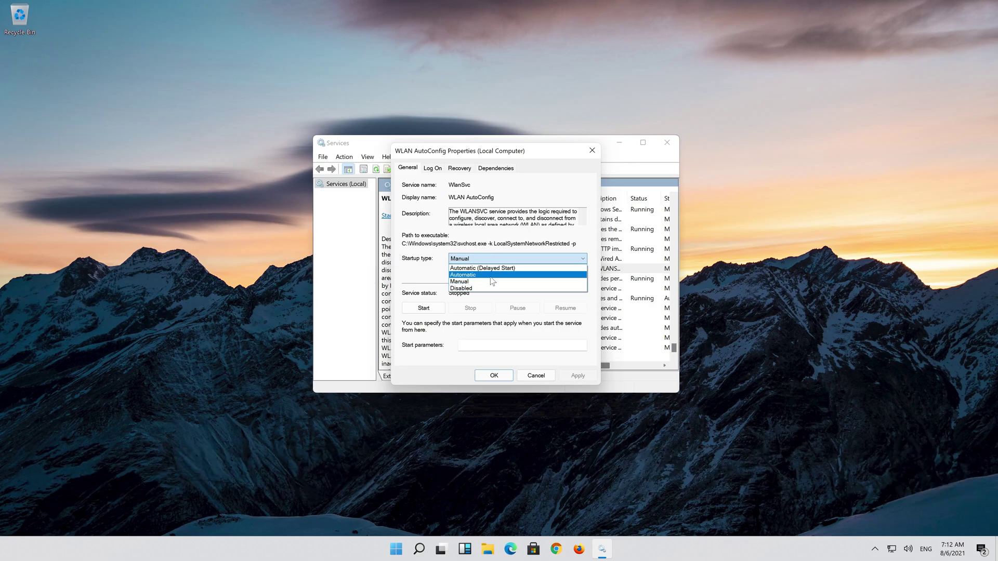
pyautogui.click(491, 276)
pyautogui.click(576, 379)
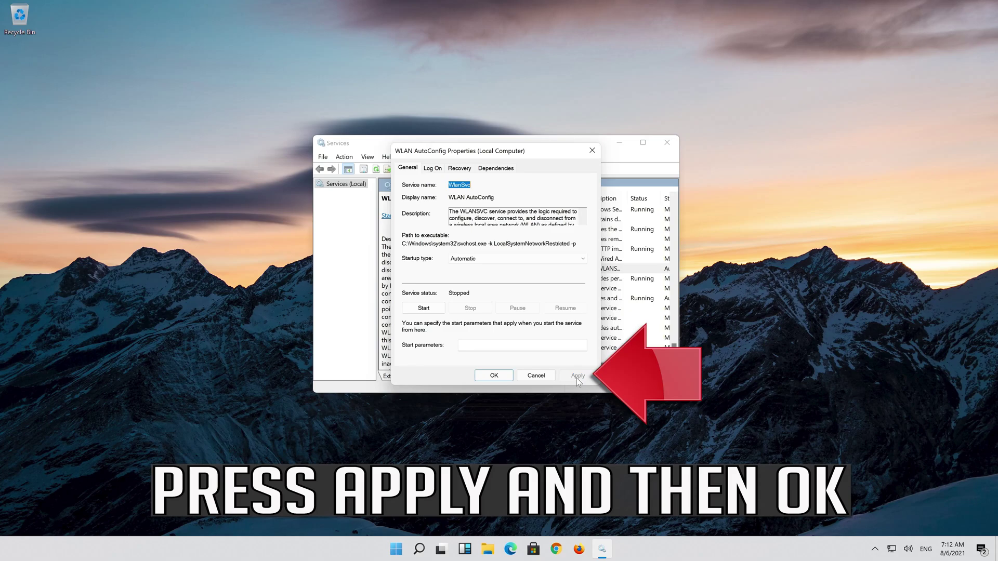
pyautogui.click(494, 375)
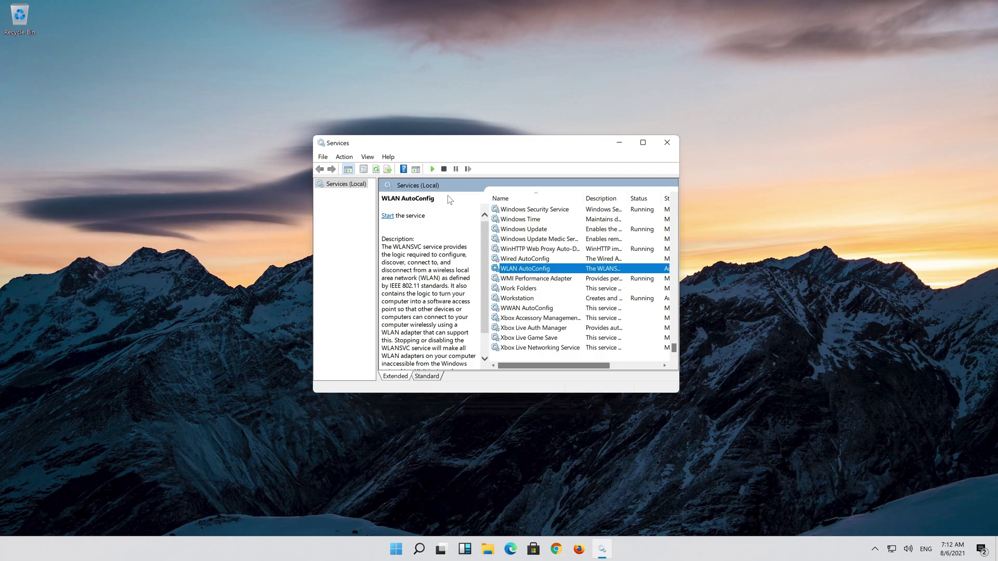
pyautogui.click(388, 216)
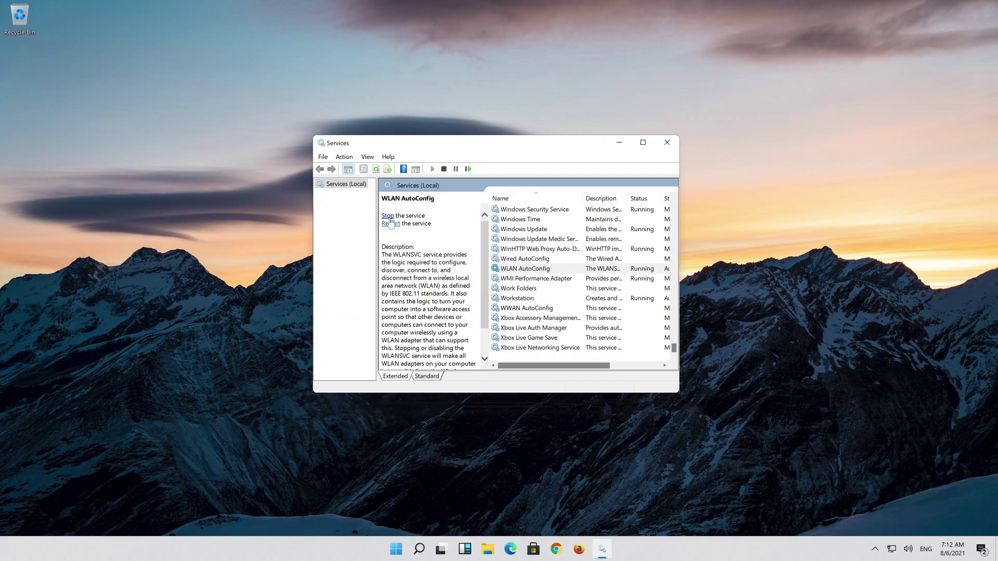